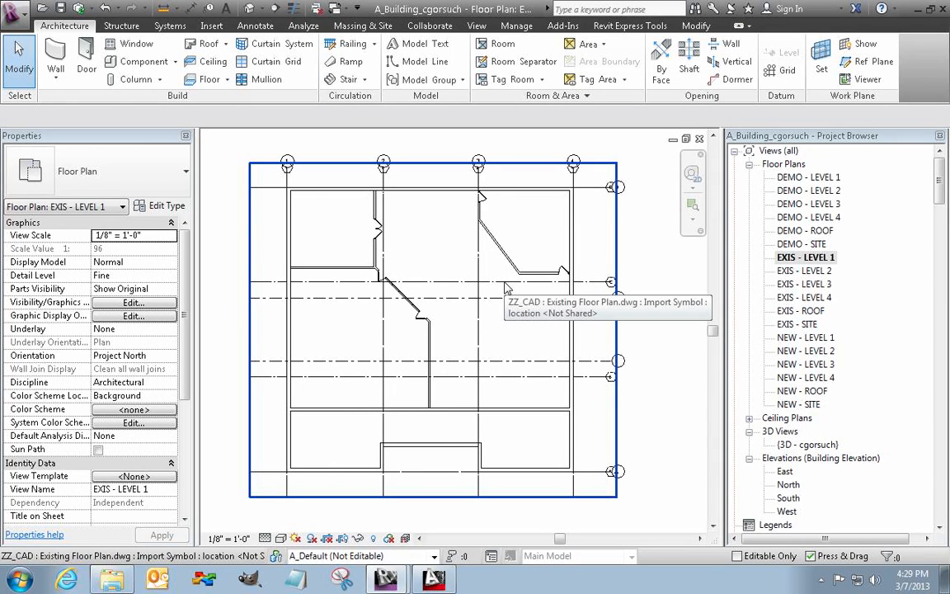
Step: Inspect the imported existing floor plan and grid lines C and B in the EXIS - LEVEL 1 plan
left_click(507, 287)
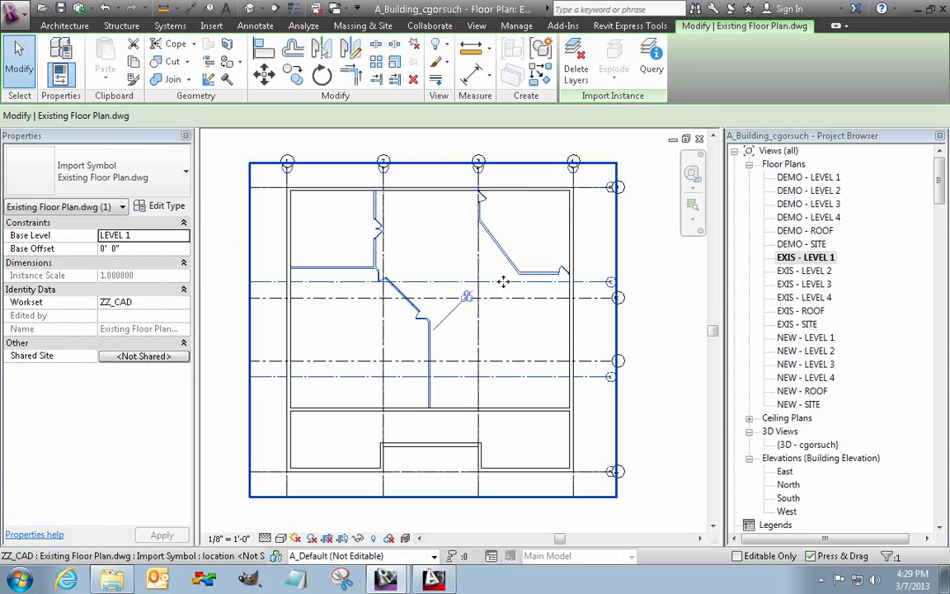
key("Escape")
left_click(600, 299)
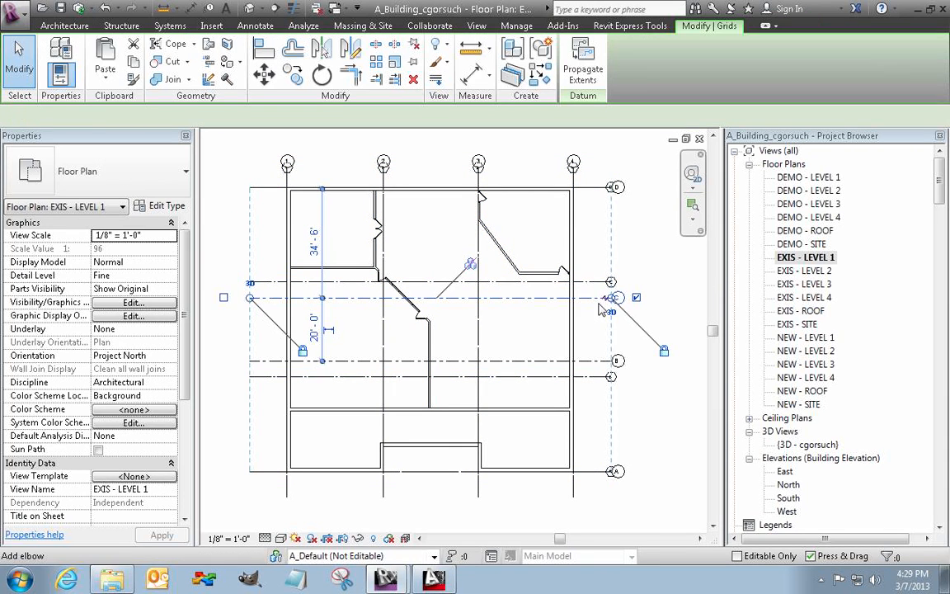
left_click(587, 361)
key("Escape")
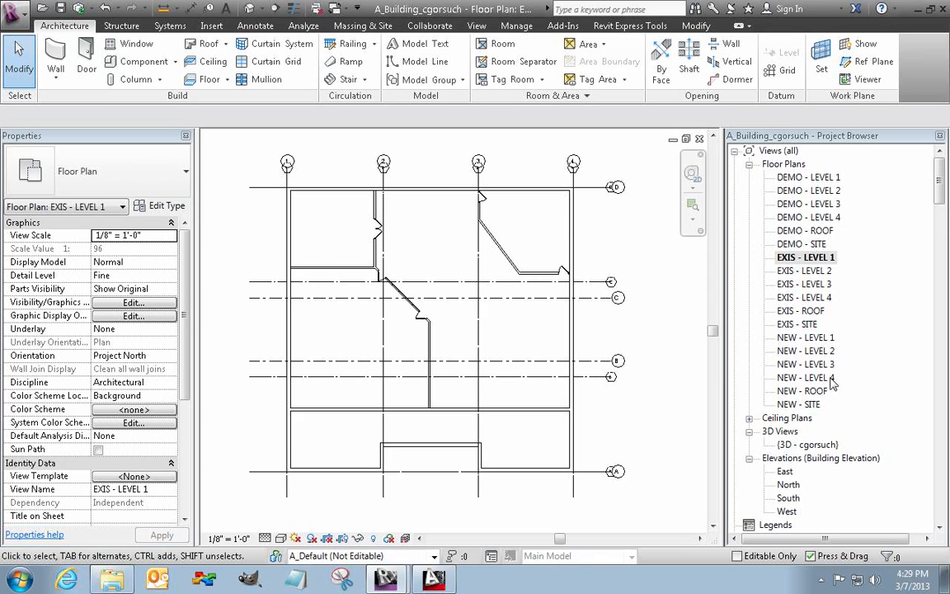
Step: Open the North building elevation to work on the level heads
double_click(787, 486)
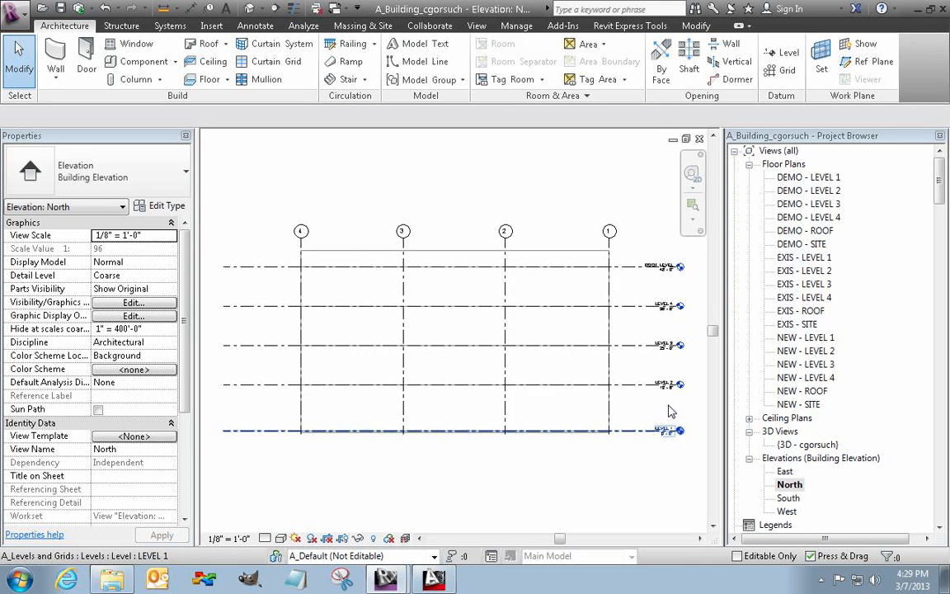
scroll(666, 410, "up", 4)
scroll(648, 417, "up", 3)
middle_click_drag(643, 418, 542, 499)
scroll(494, 460, "down", 2)
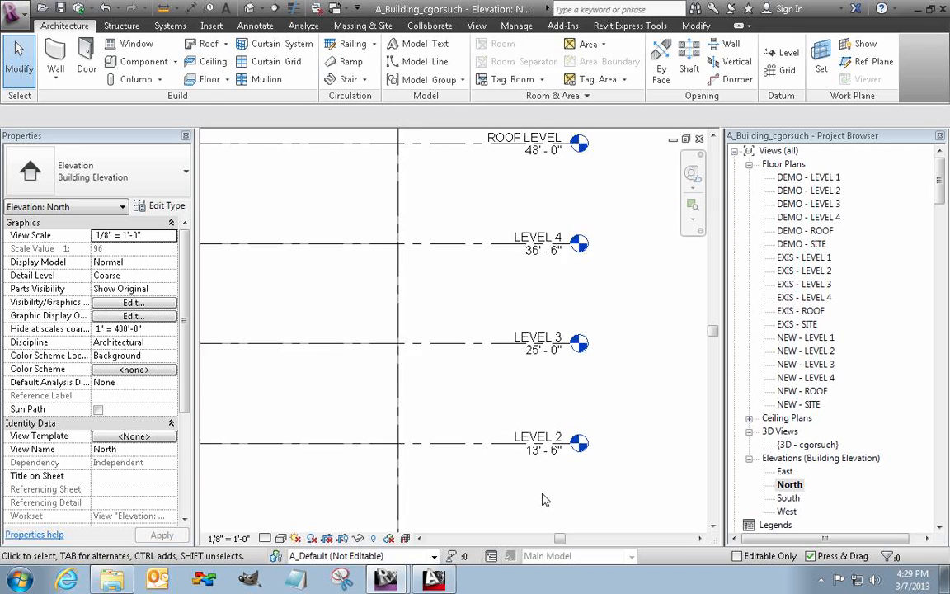
scroll(542, 499, "down", 1)
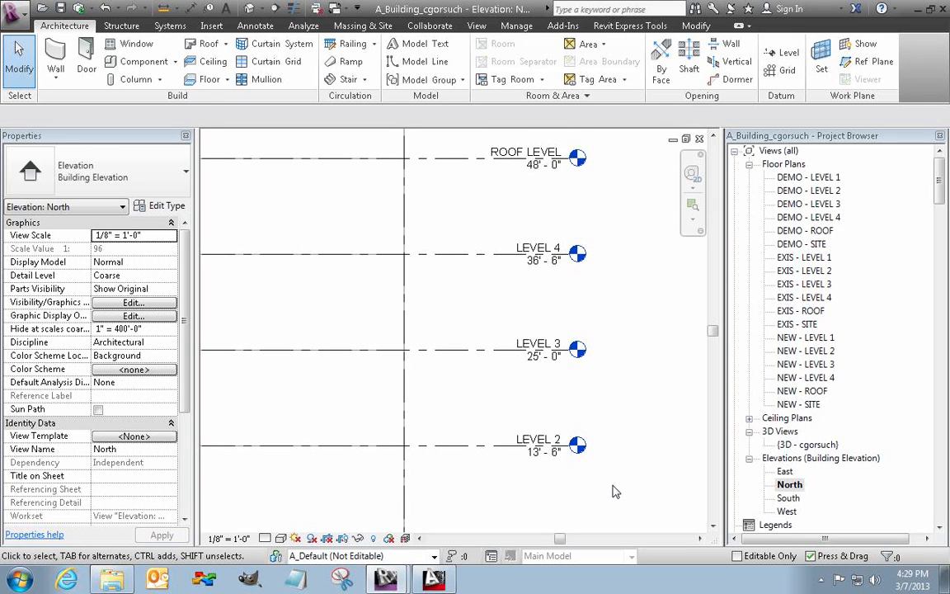
scroll(616, 492, "down", 1)
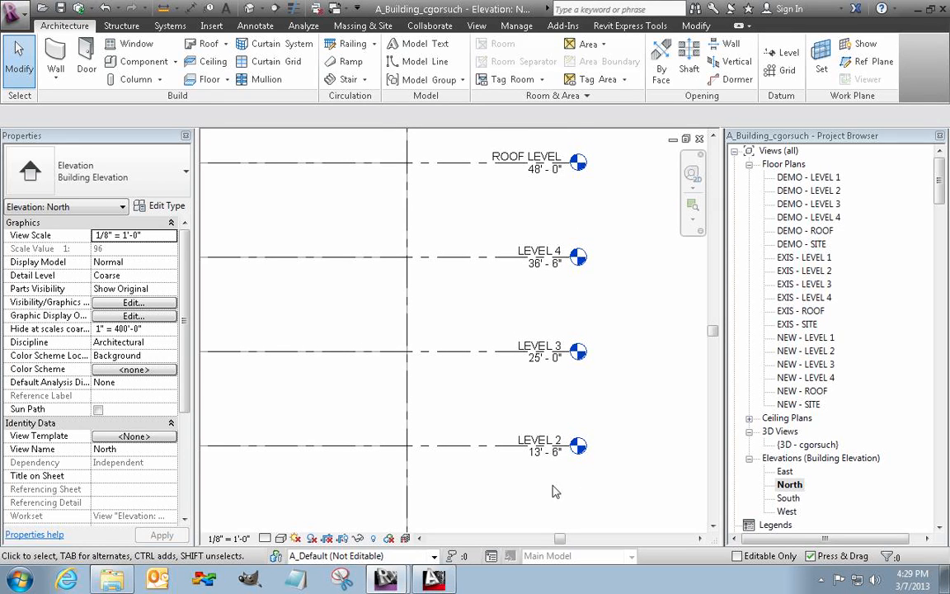
Step: Move Level 2, Level 3, Level 4 and the Roof Level up 6 inches together, bringing Level 2 to 14'-0"
left_click_drag(607, 495, 525, 140)
key("m")
key("v")
left_click(628, 248)
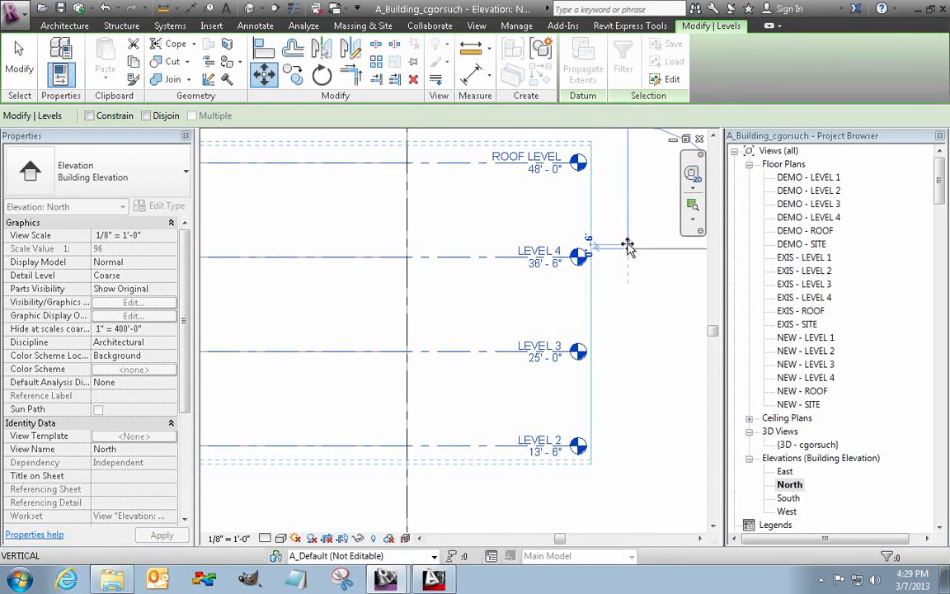
left_click(625, 244)
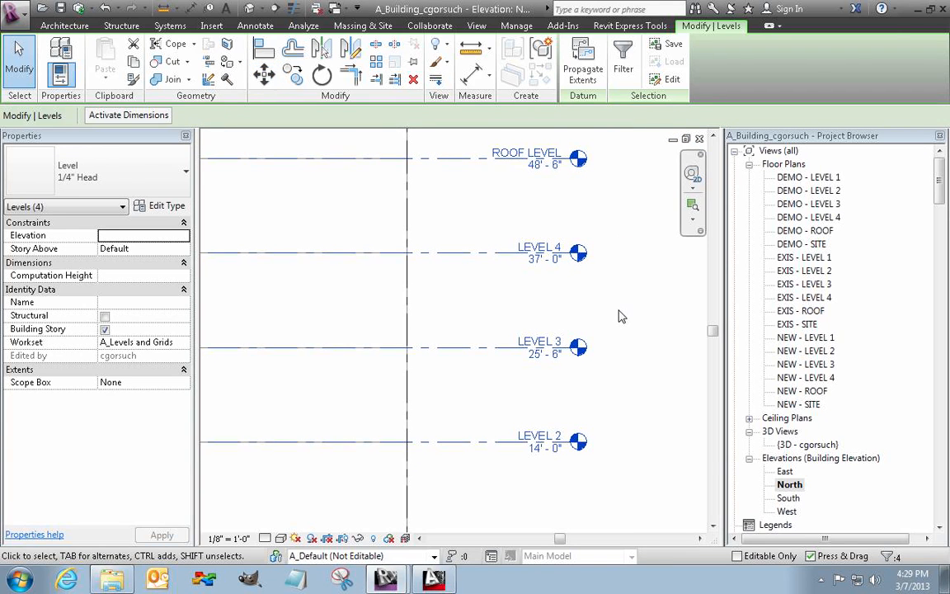
key("Escape")
middle_click_drag(617, 318, 620, 355)
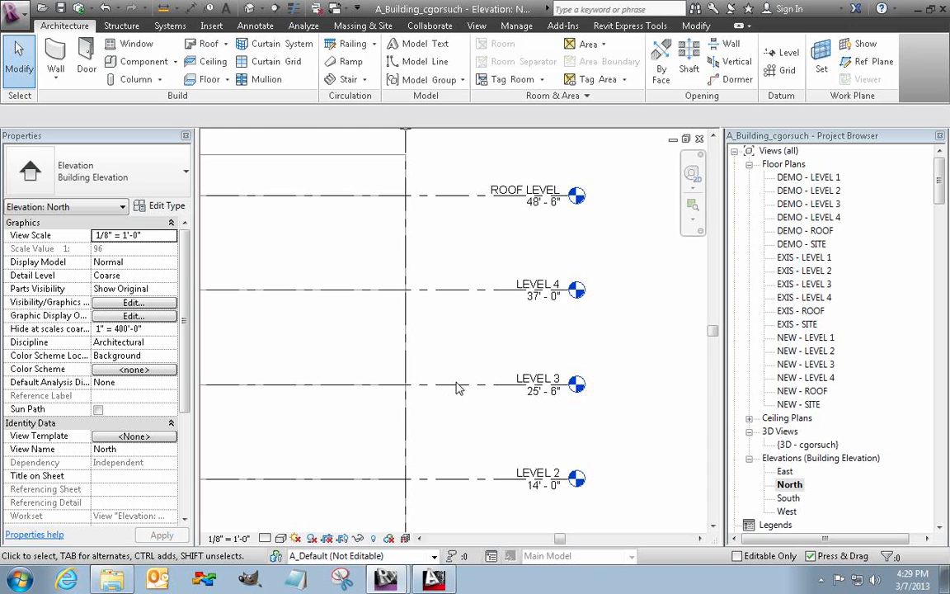
Step: Move Level 3, Level 4 and the Roof Level up 6 inches, bringing Level 3 to 26'-0"
left_click_drag(608, 162, 526, 409)
key("m")
key("v")
left_click(621, 402)
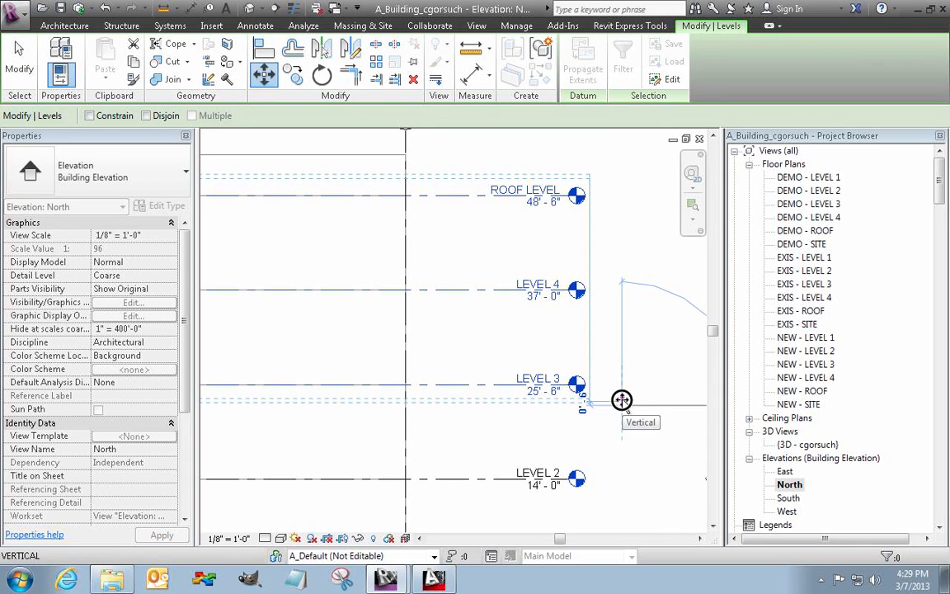
left_click(623, 362)
left_click(617, 310)
Step: Move Level 4 and the Roof Level up 6 inches, bringing Level 4 to 38'-0"
left_click_drag(620, 319, 515, 159)
key("m")
key("v")
left_click(606, 232)
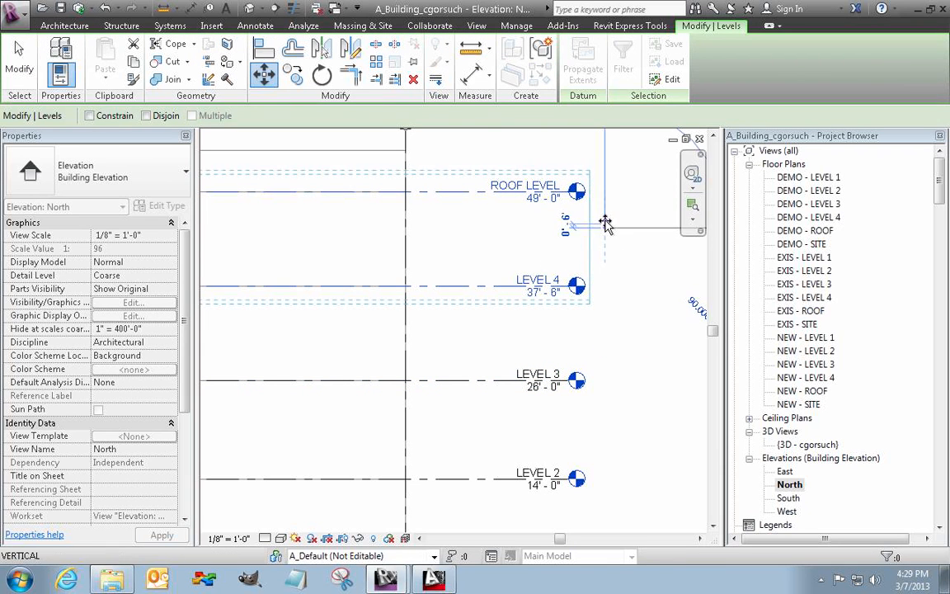
left_click(606, 226)
Step: Move only the Roof Level up 6 inches to 50'-0" and clear the selection
left_click_drag(604, 213, 498, 162)
key("m")
key("v")
left_click(585, 235)
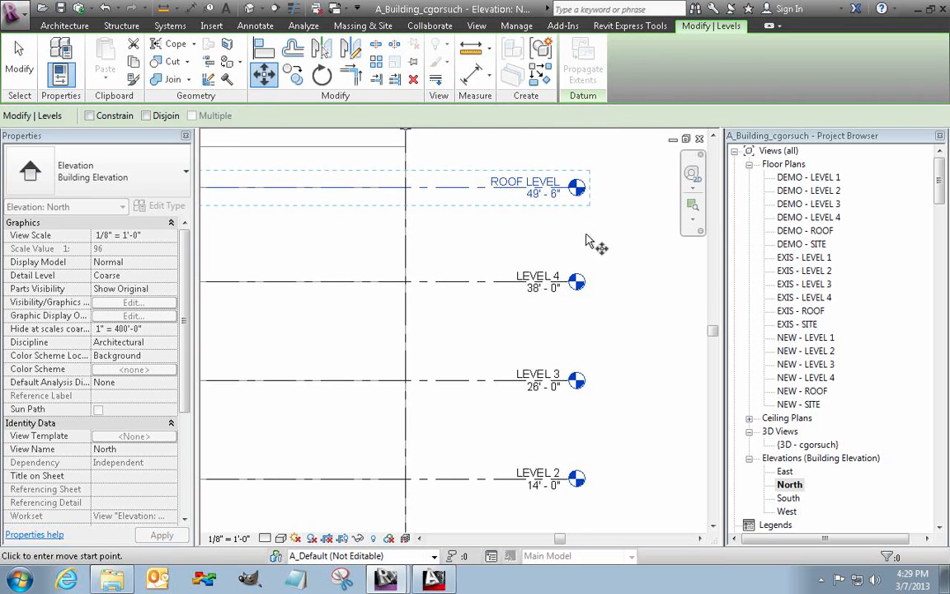
left_click(588, 231)
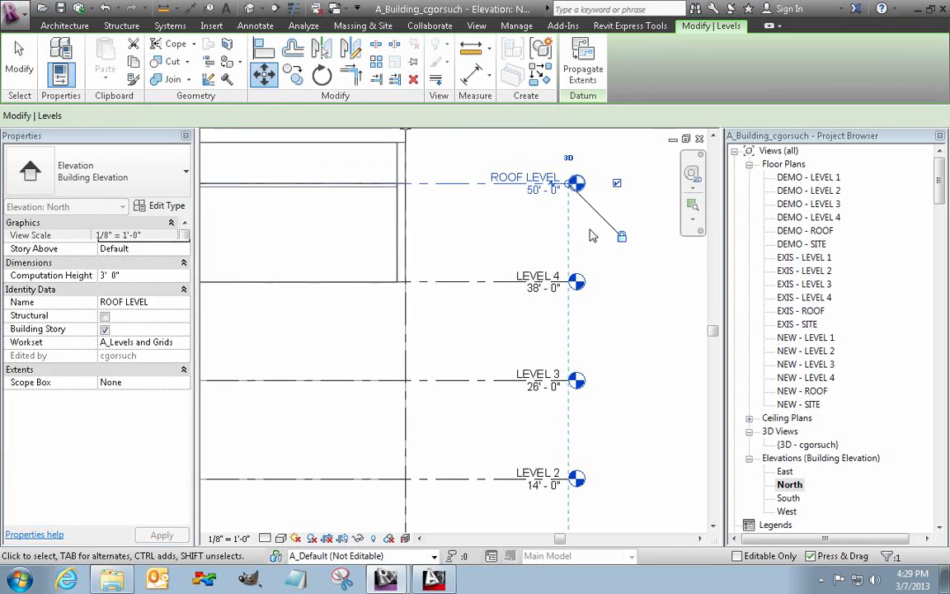
left_click(536, 212)
Step: Close the North elevation and synchronize the A_Building model with central, relinquishing borrowed elements and saving the local file
middle_click_drag(611, 414, 619, 464)
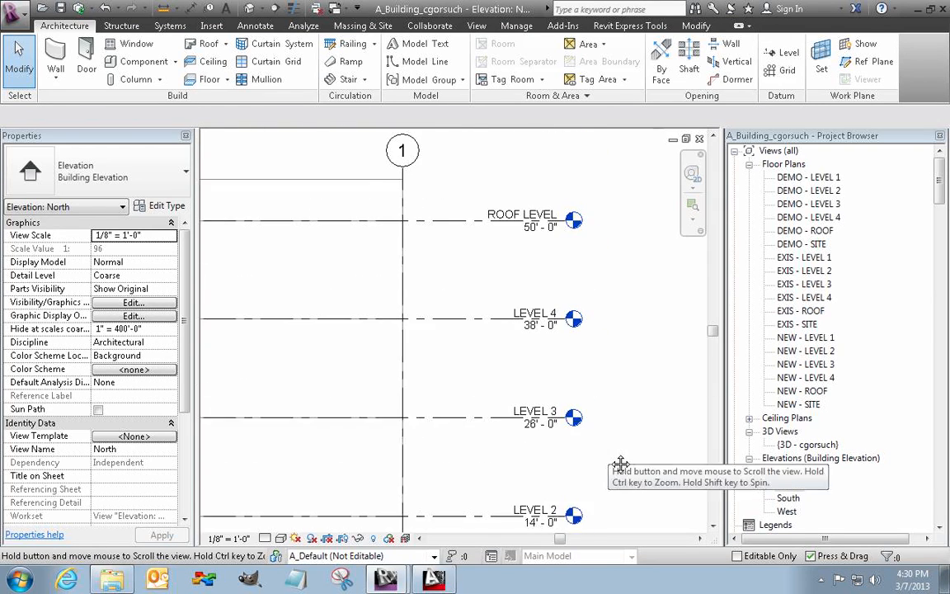
scroll(614, 460, "down", 3)
middle_click_drag(483, 215, 540, 178)
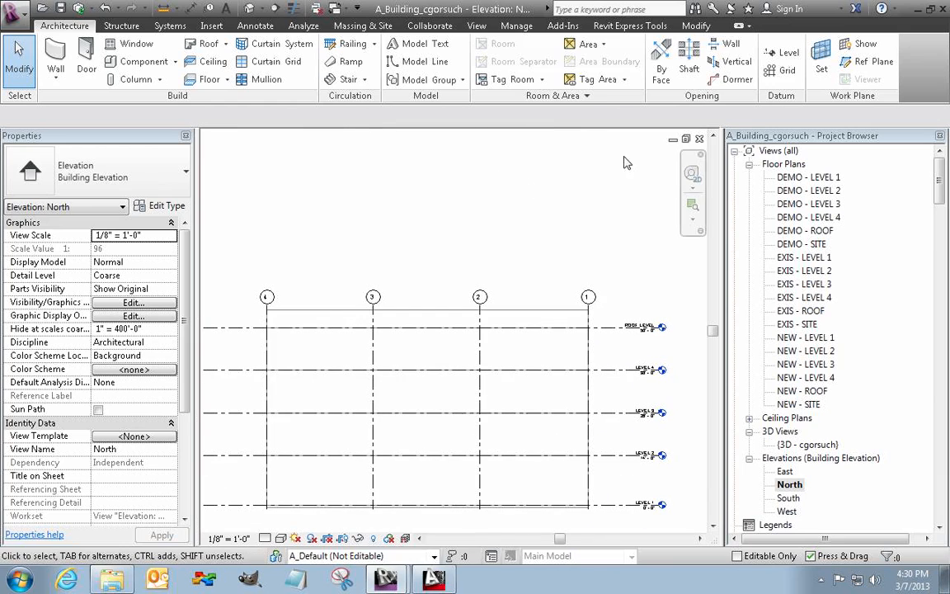
left_click(699, 140)
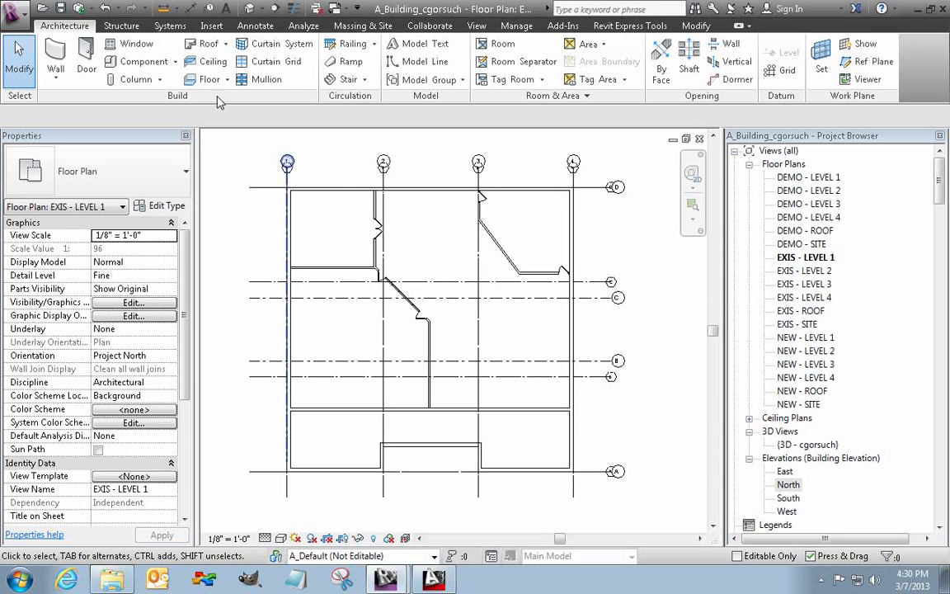
left_click(79, 8)
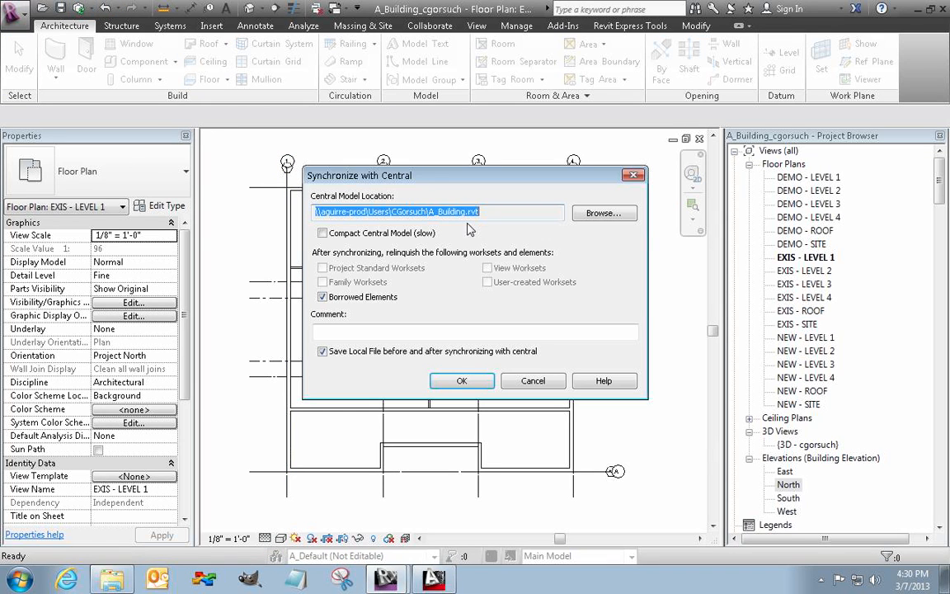
left_click(459, 380)
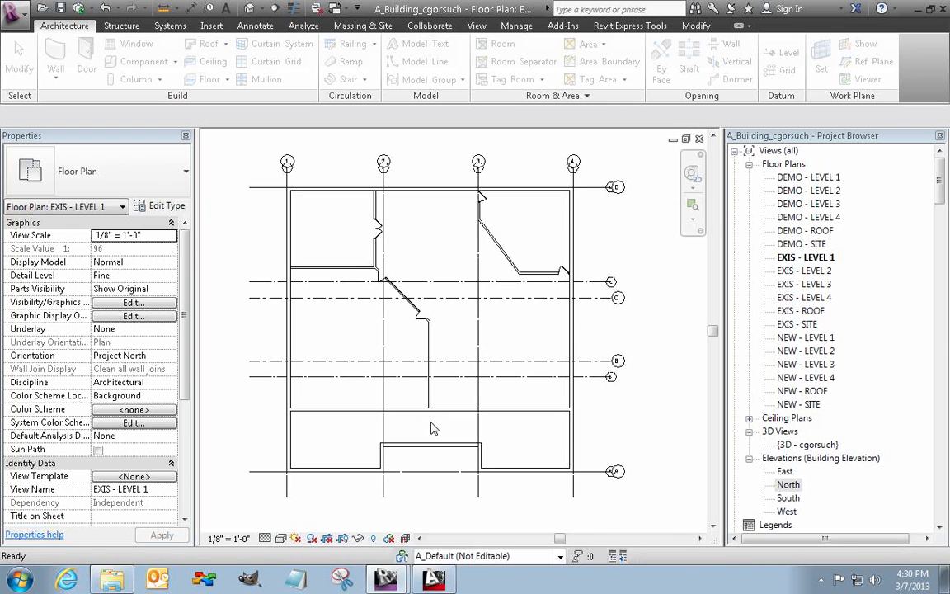
Step: Switch to the second Revit session and browse to the U: drive to open a project
mouse_move(385, 579)
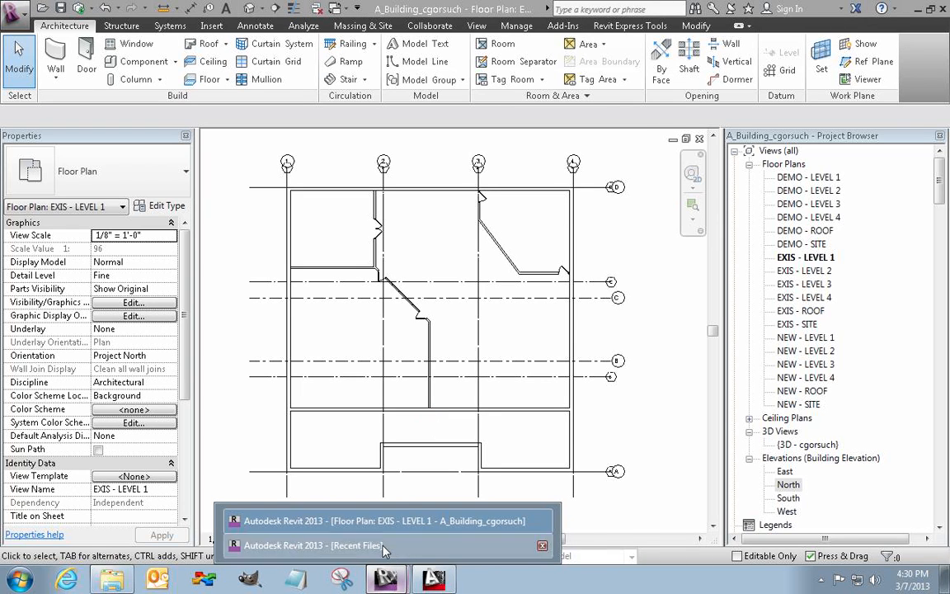
left_click(382, 546)
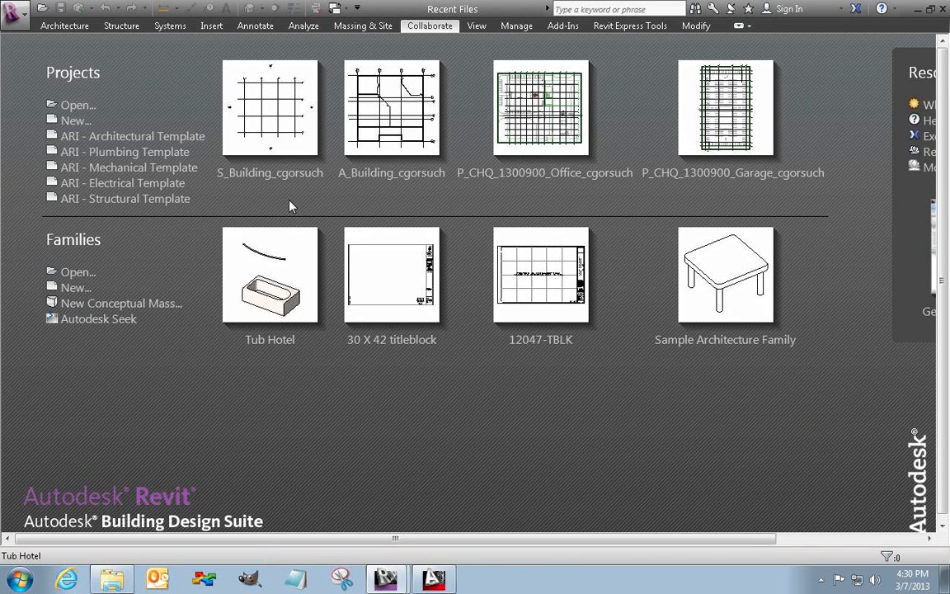
left_click(44, 9)
left_click(649, 159)
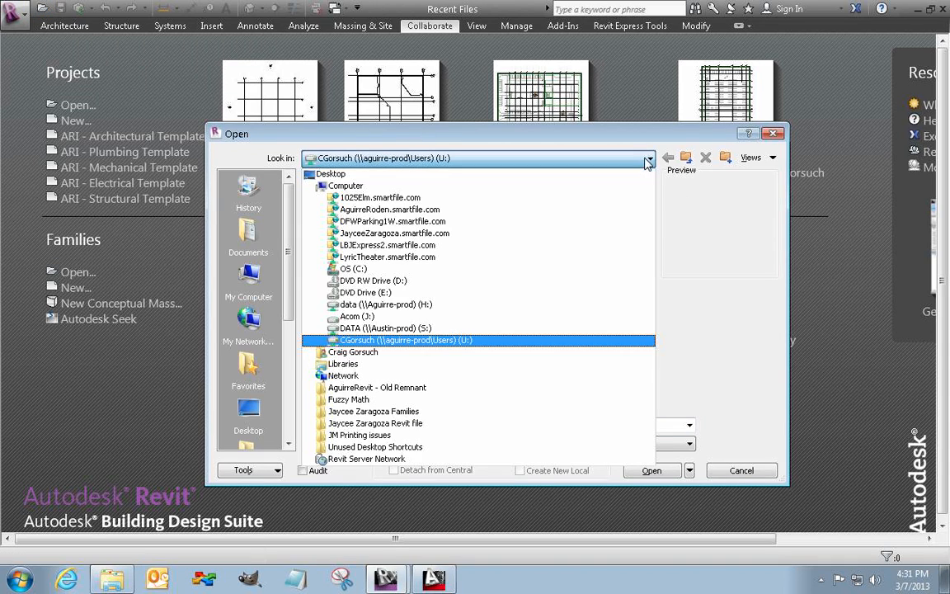
left_click(474, 340)
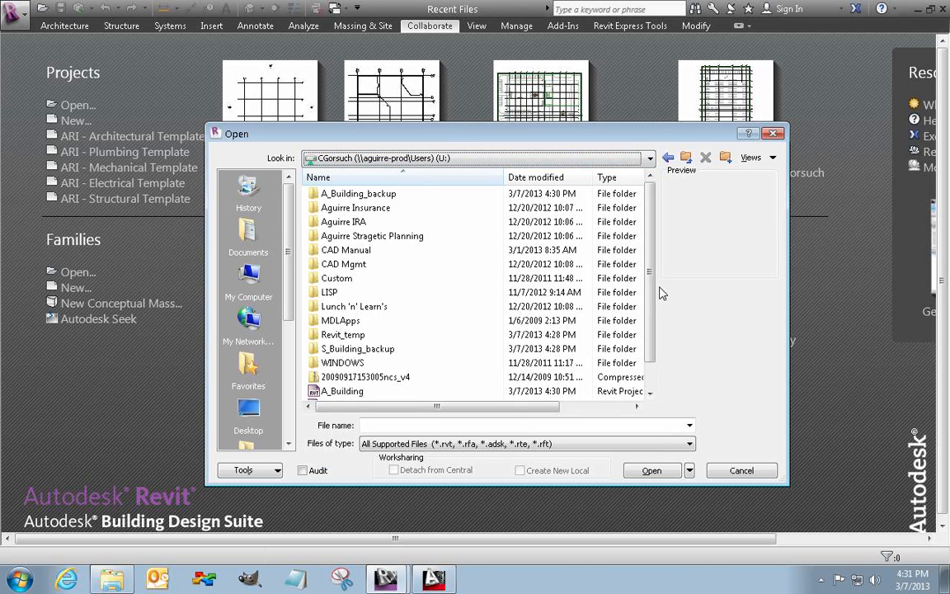
Step: Open S_Building as a new local, overwriting the existing local file, and accept the coordination review warnings
scroll(652, 290, "down", 1)
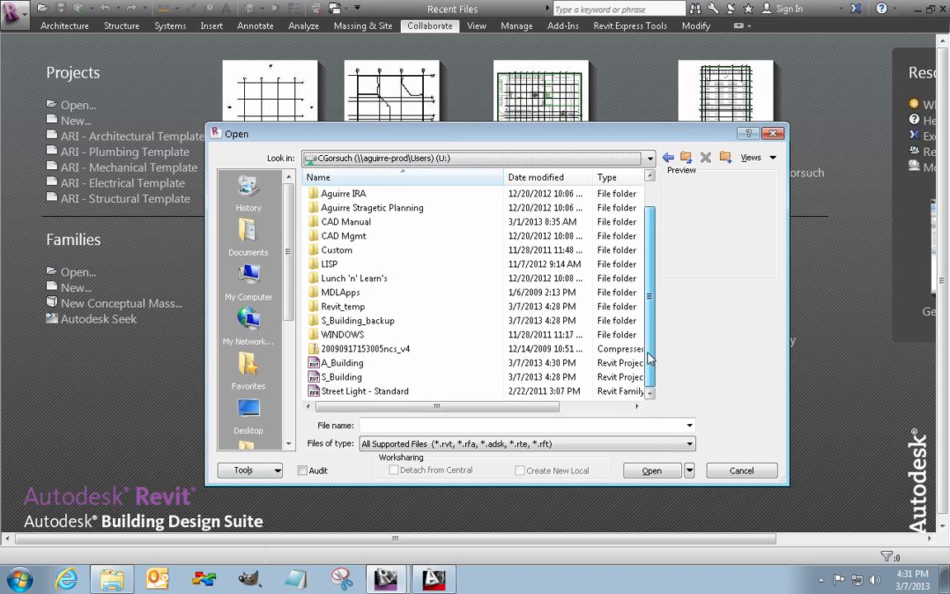
left_click(376, 377)
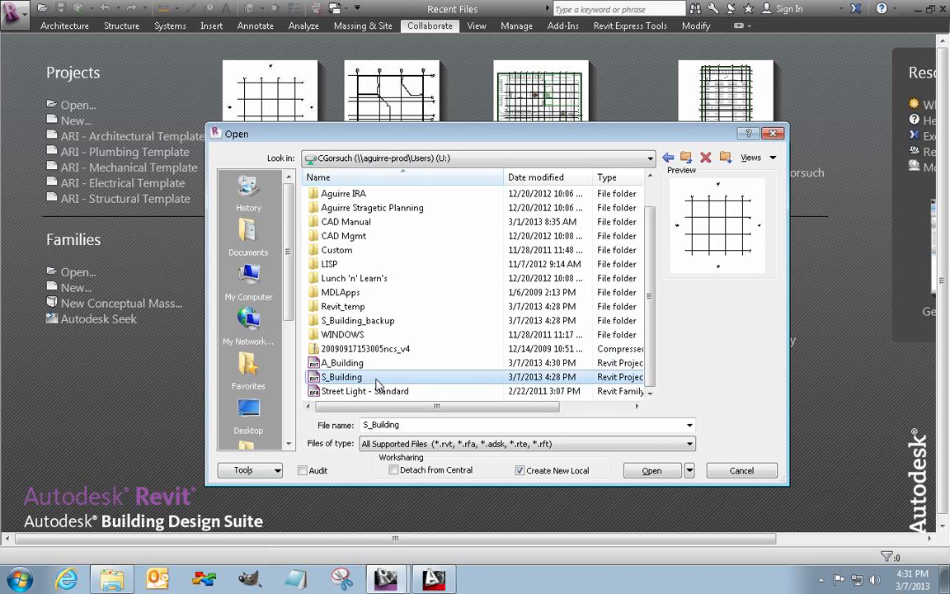
left_click(652, 470)
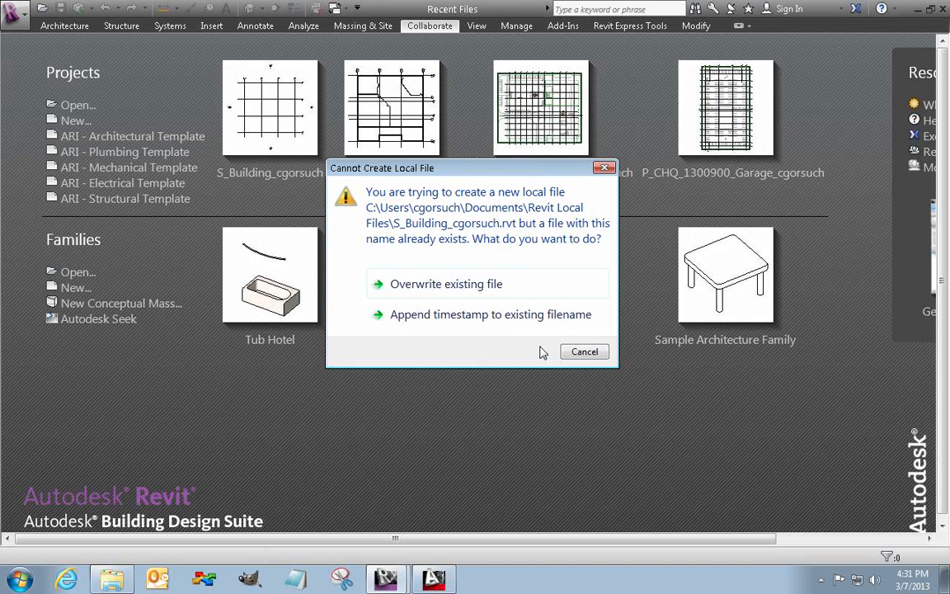
left_click(462, 283)
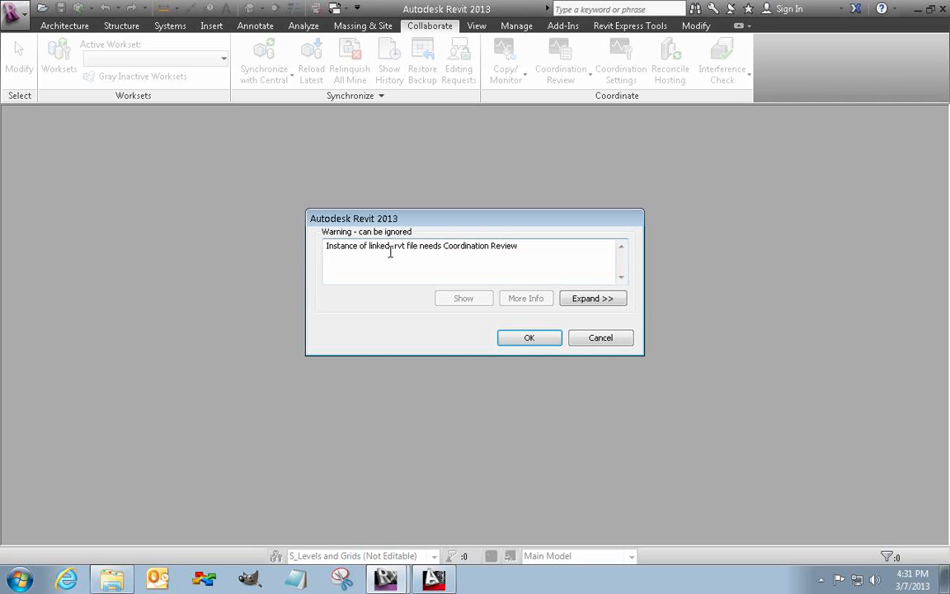
left_click(530, 337)
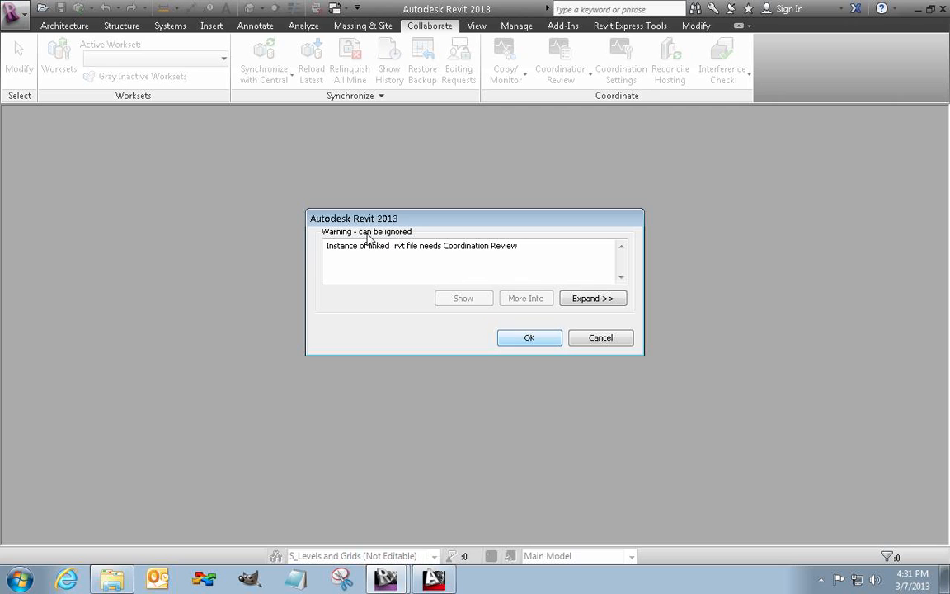
left_click(511, 339)
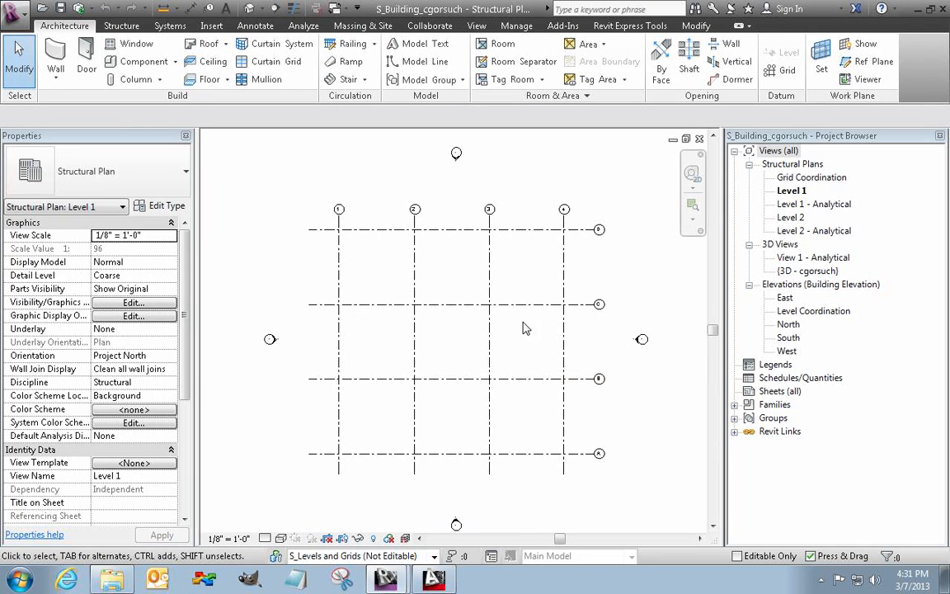
Step: Check grid line C and its spacing in the Level 1 structural plan
left_click(524, 305)
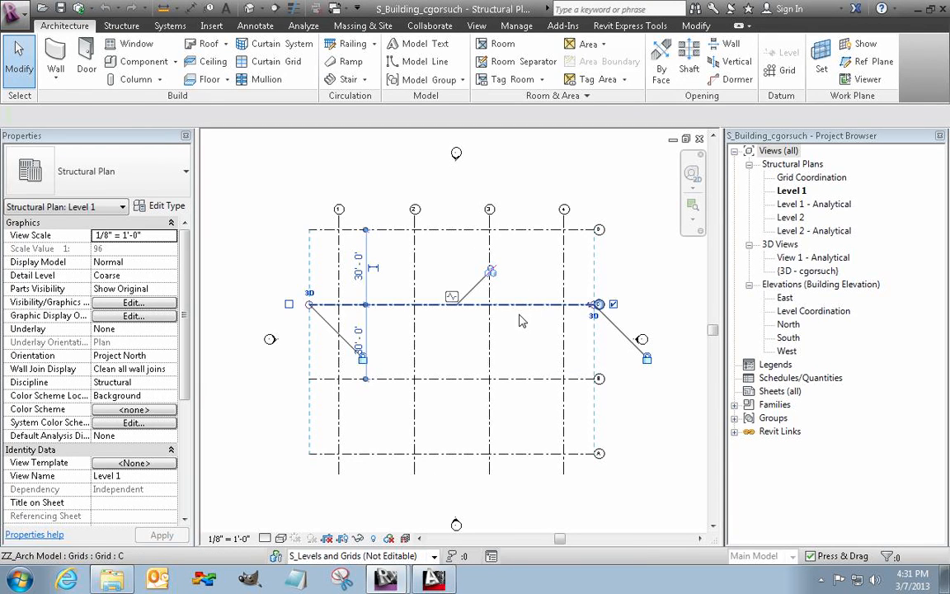
left_click(490, 350)
left_click(520, 353)
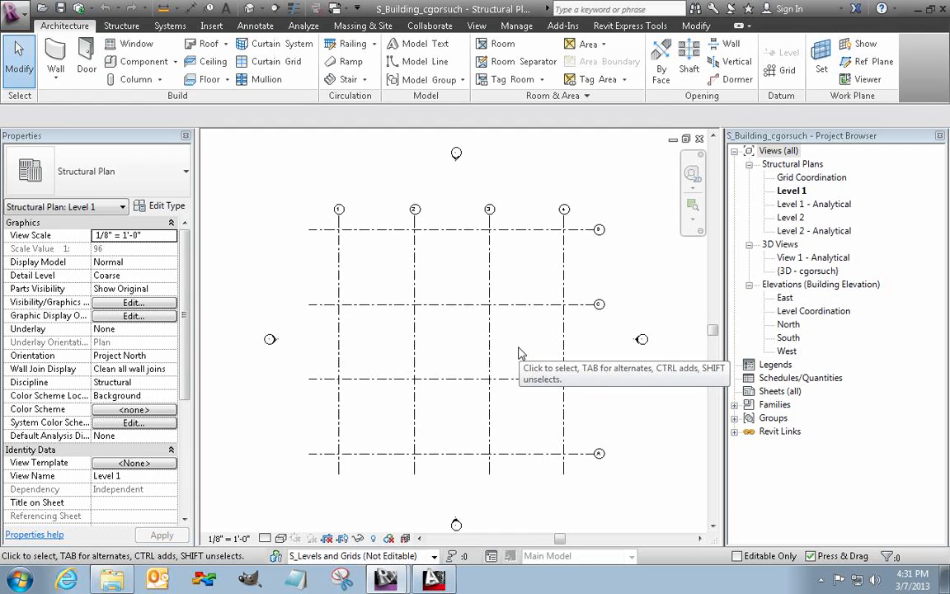
Step: Open the Grid Coordination structural plan and compare the linked A_Building grids with structural grid line C
left_click(812, 178)
double_click(815, 178)
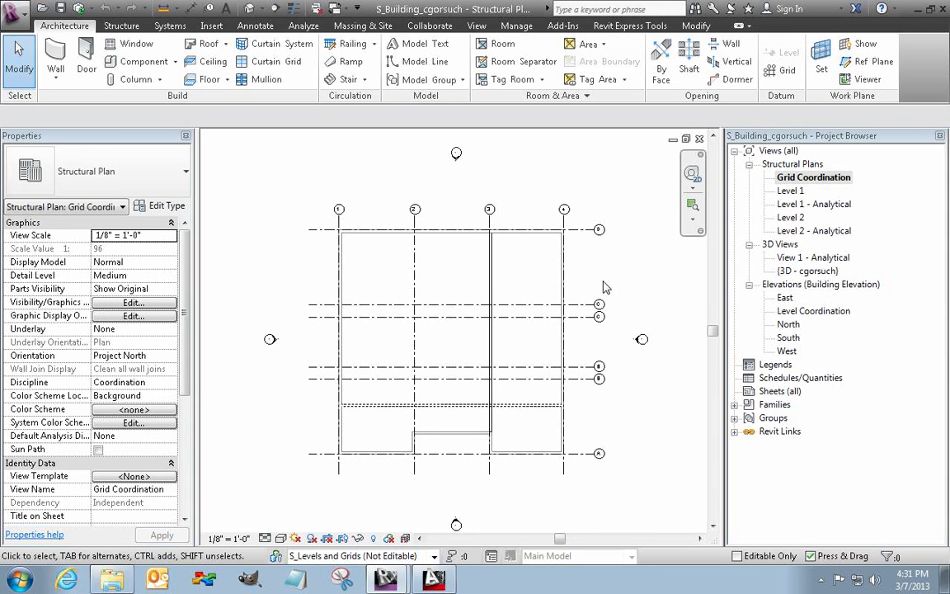
left_click(575, 318)
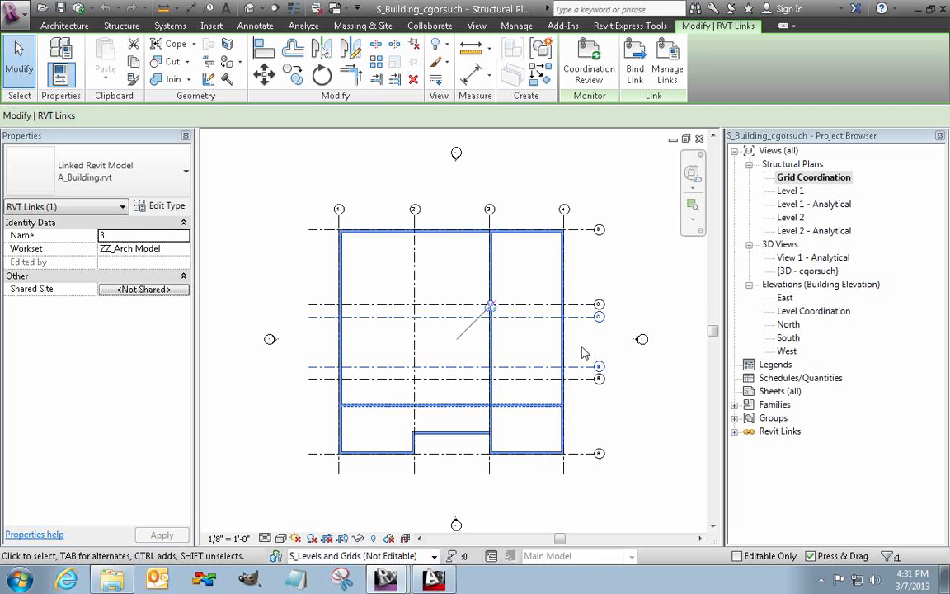
key("Escape")
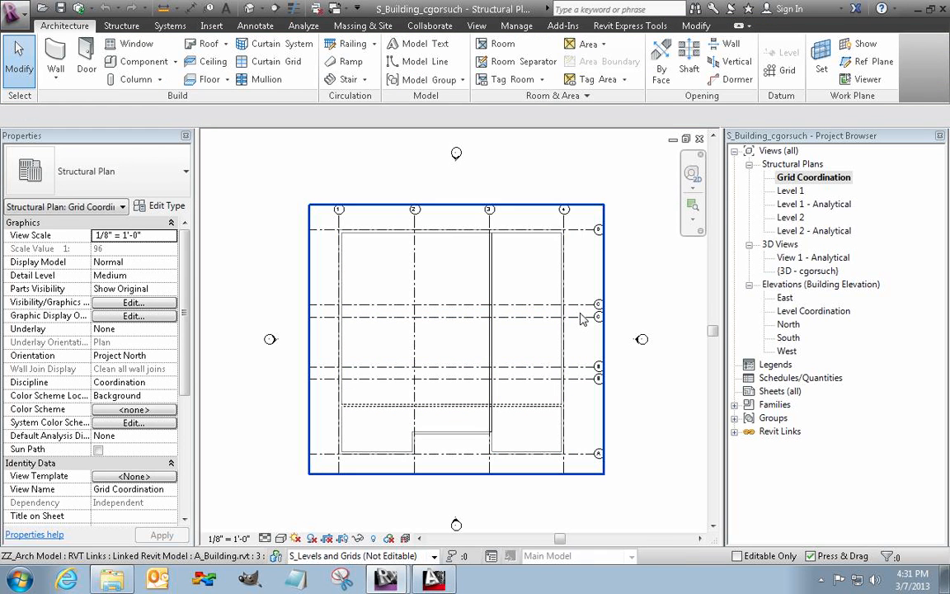
left_click(582, 311)
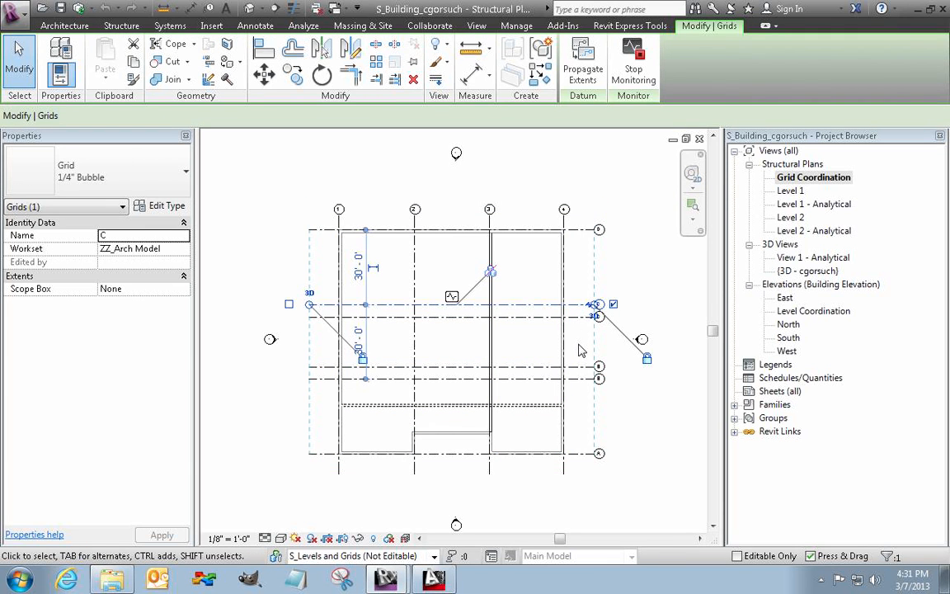
Step: Run a Coordination Review on the linked A_Building model and expand the moved grid C entry
key("Escape")
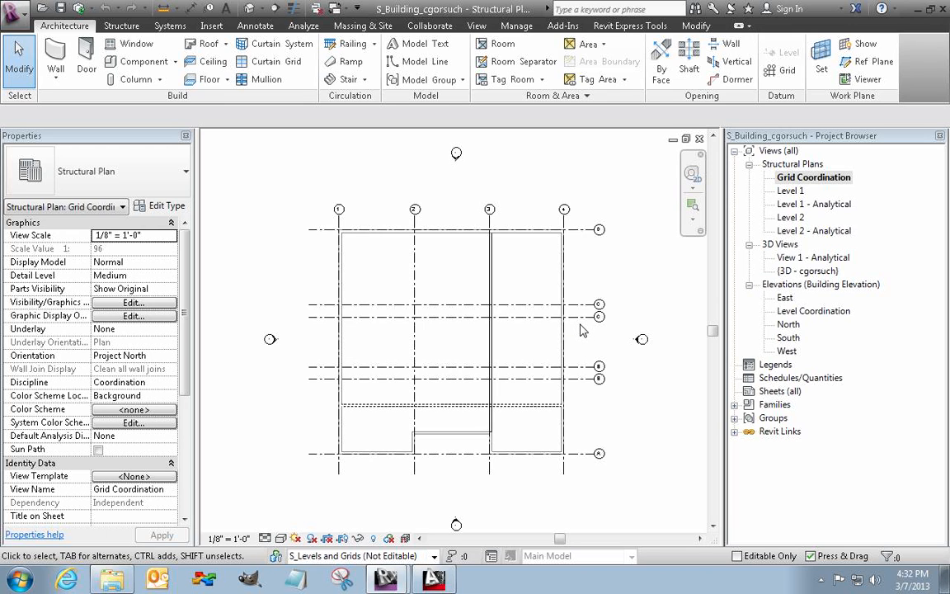
left_click(582, 319)
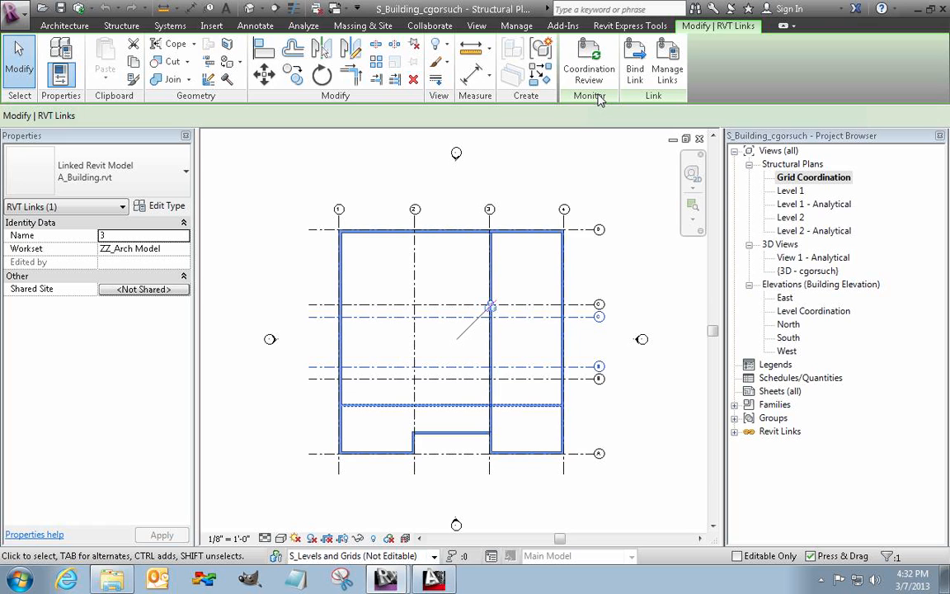
left_click(588, 60)
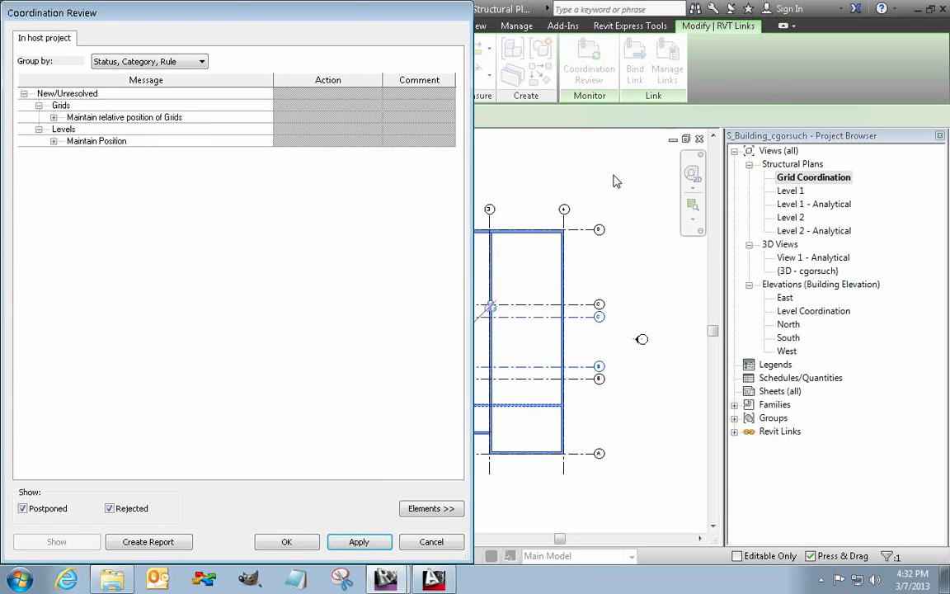
left_click(54, 118)
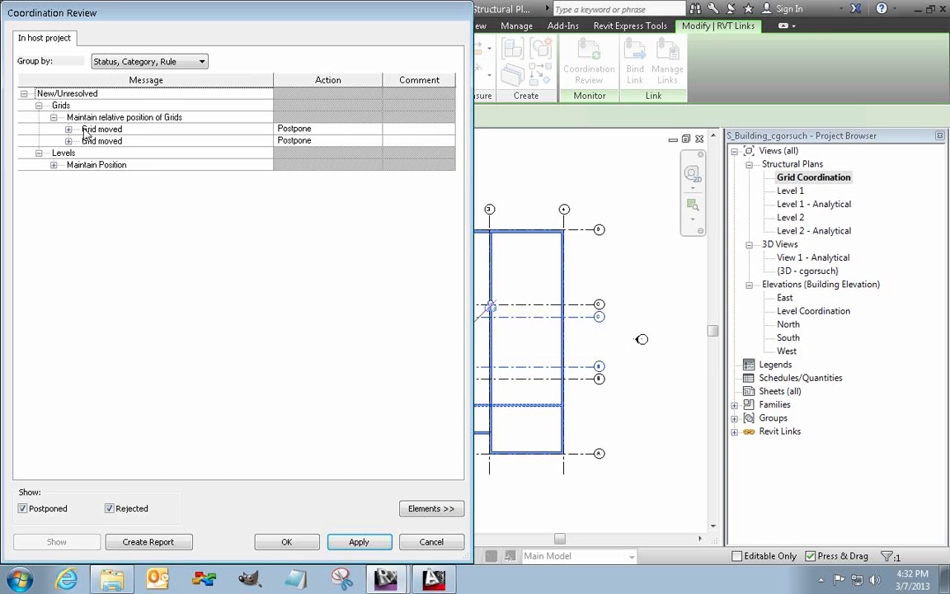
left_click(69, 141)
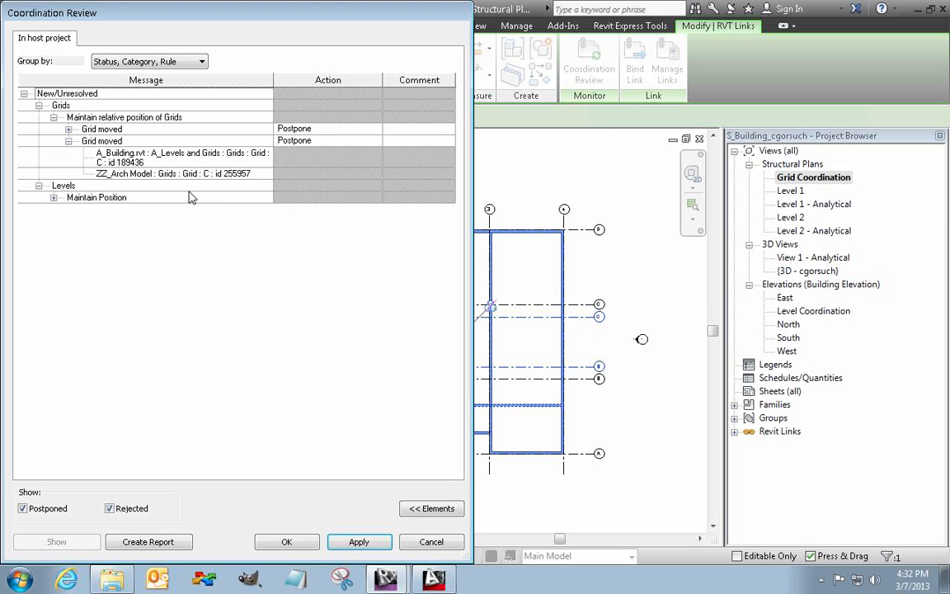
Step: Examine the linked and host elements behind the moved grid C entry in the plan
left_click(327, 143)
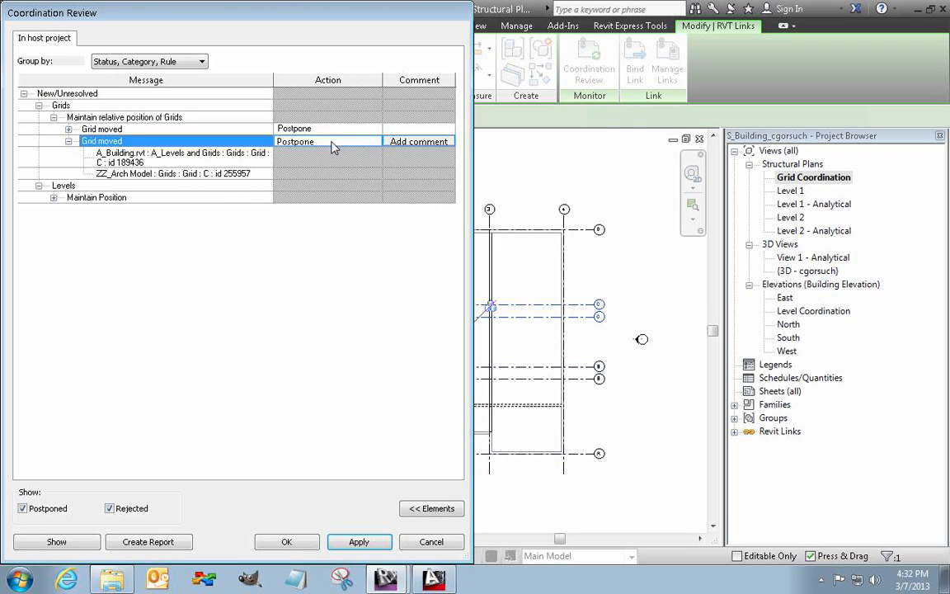
left_click(328, 142)
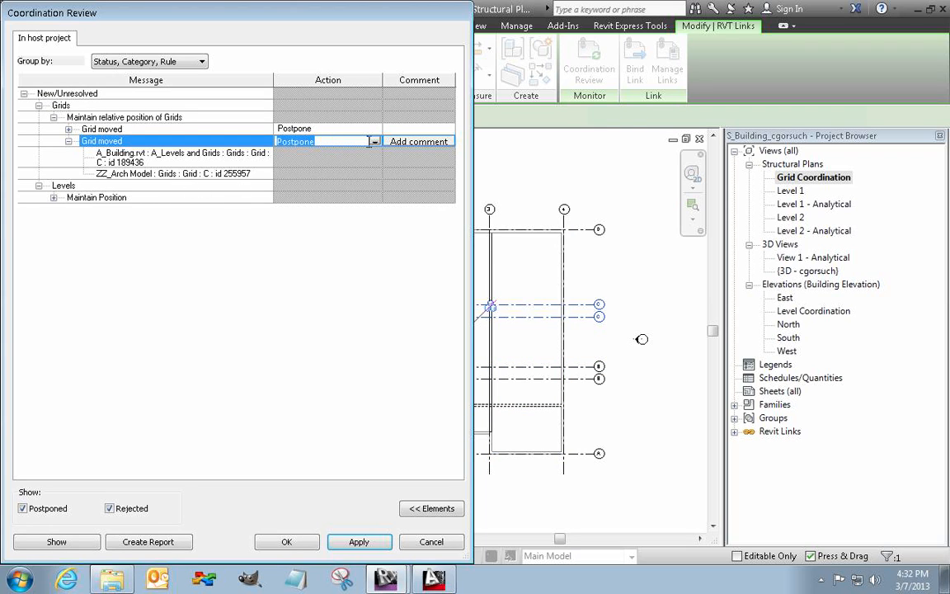
left_click(104, 141)
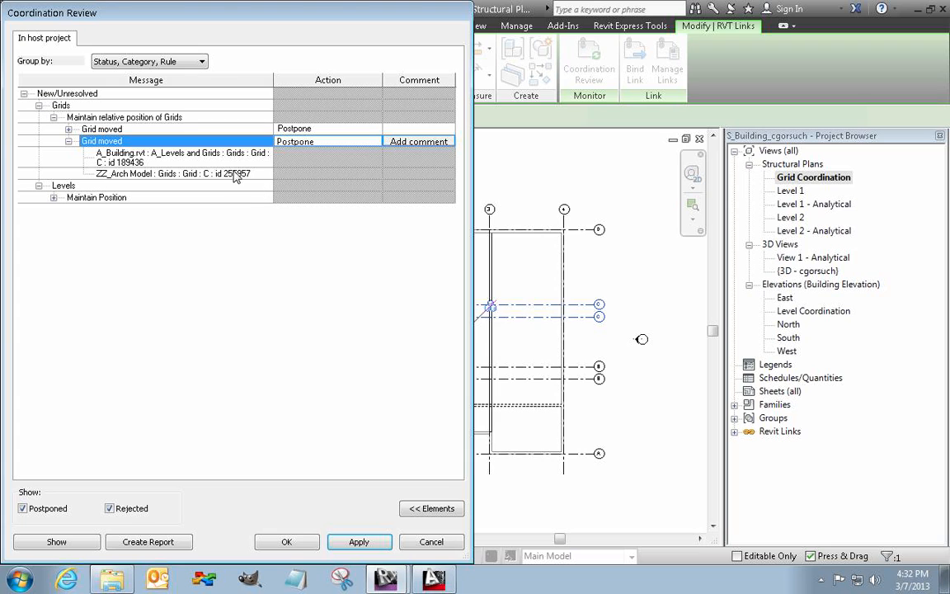
left_click(211, 161)
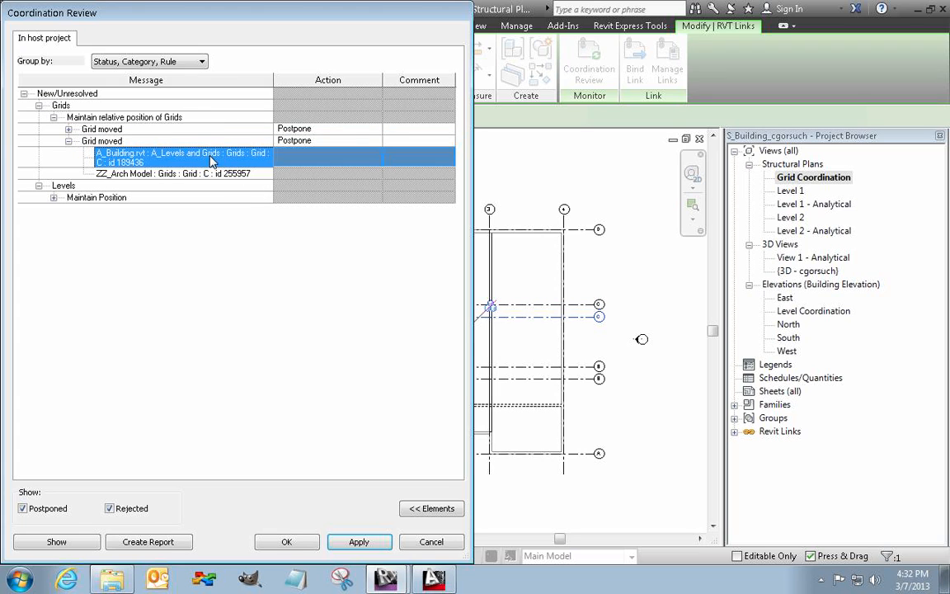
left_click(601, 326)
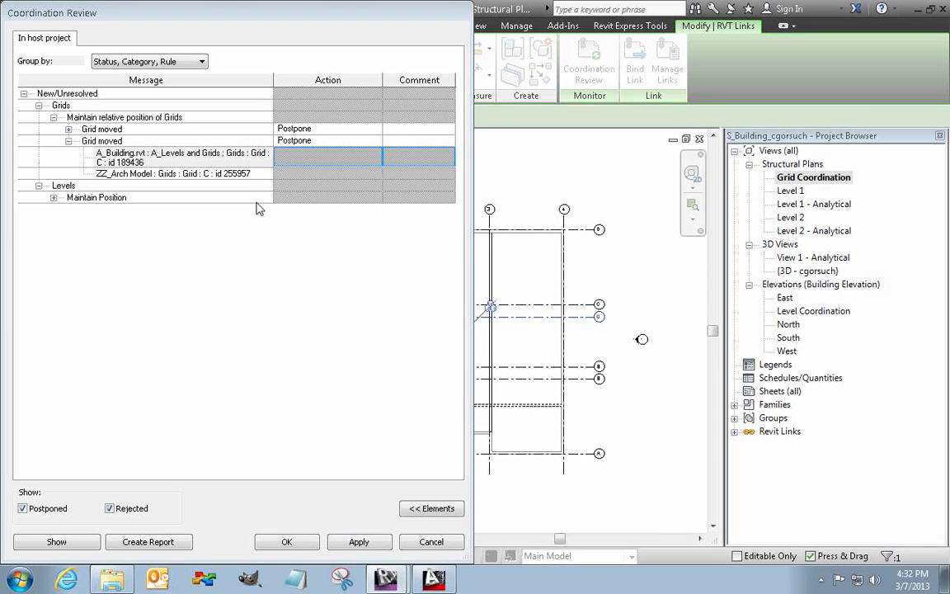
left_click(223, 175)
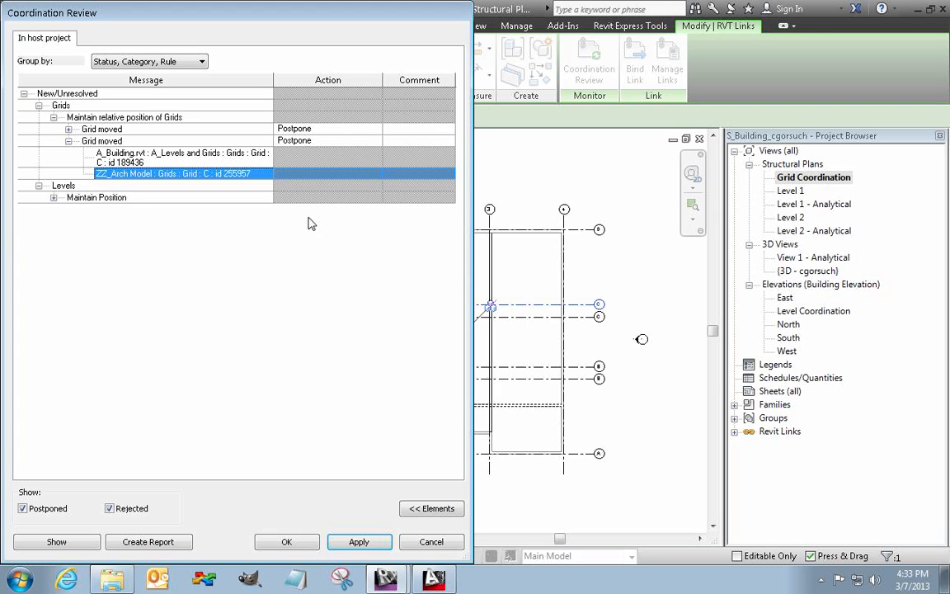
Step: Set the review action for moved grid C to Modify Grid 'C'
left_click(154, 142)
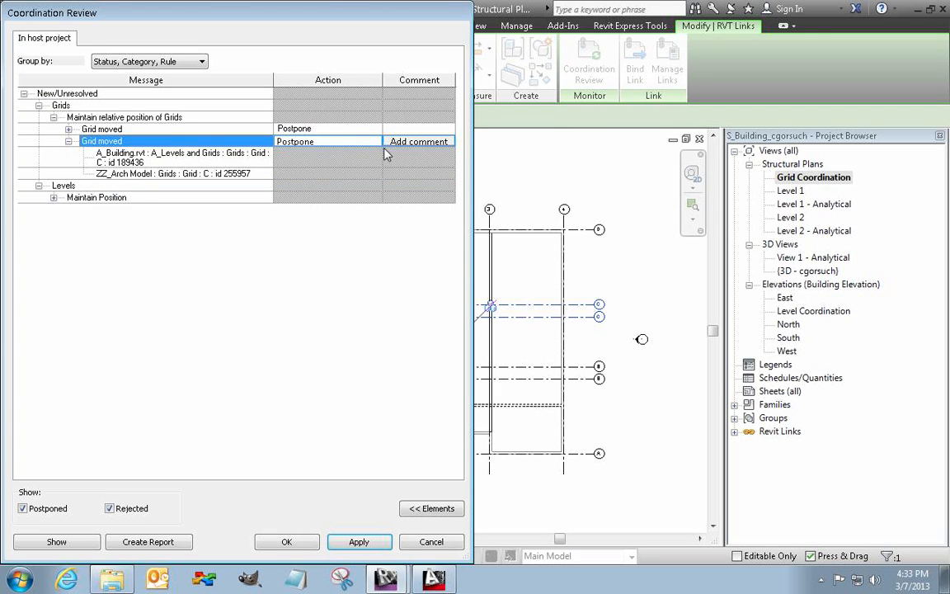
left_click(375, 143)
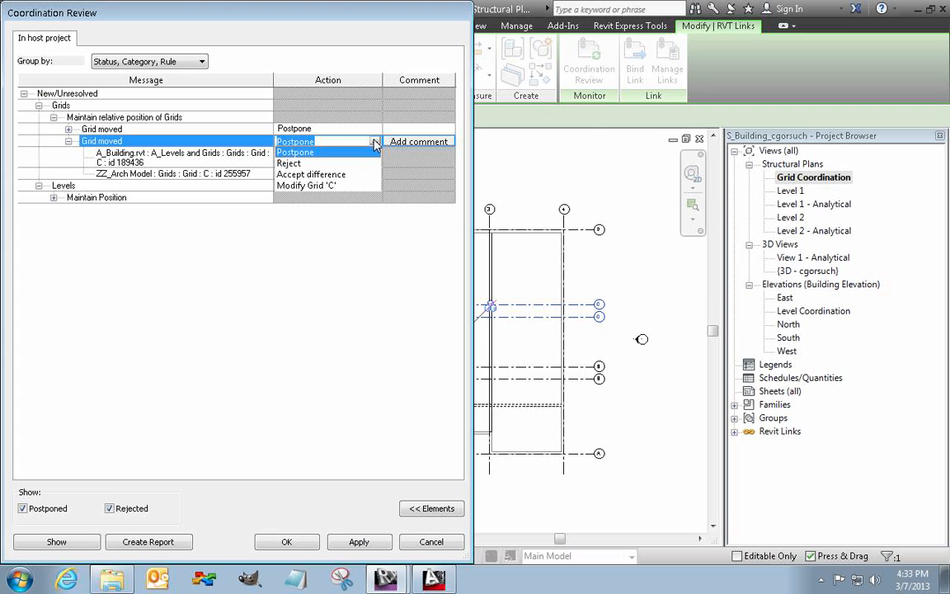
left_click(351, 186)
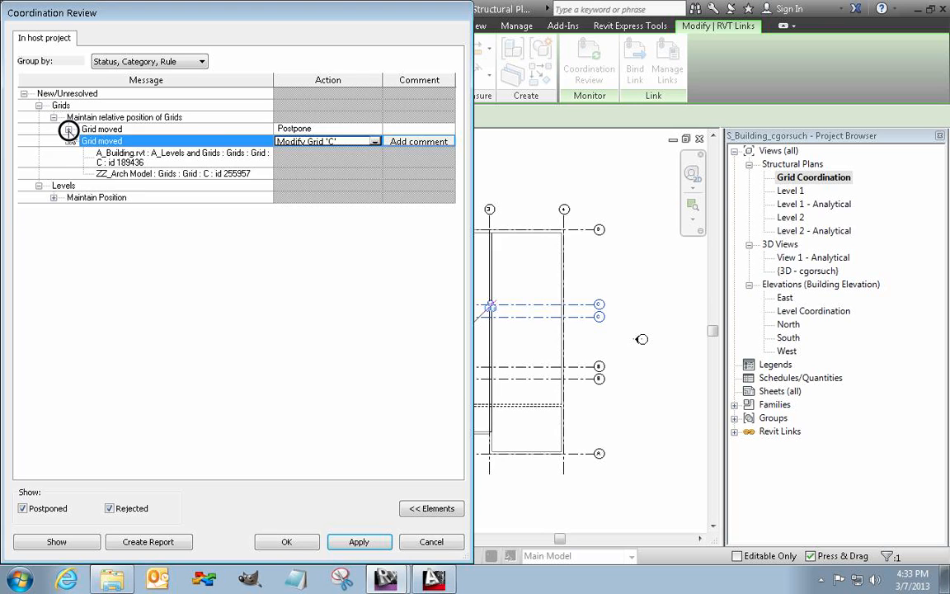
Step: Set the review action for moved grid B to Modify Grid 'B' and apply the grid changes, closing the review
left_click(68, 130)
left_click(124, 130)
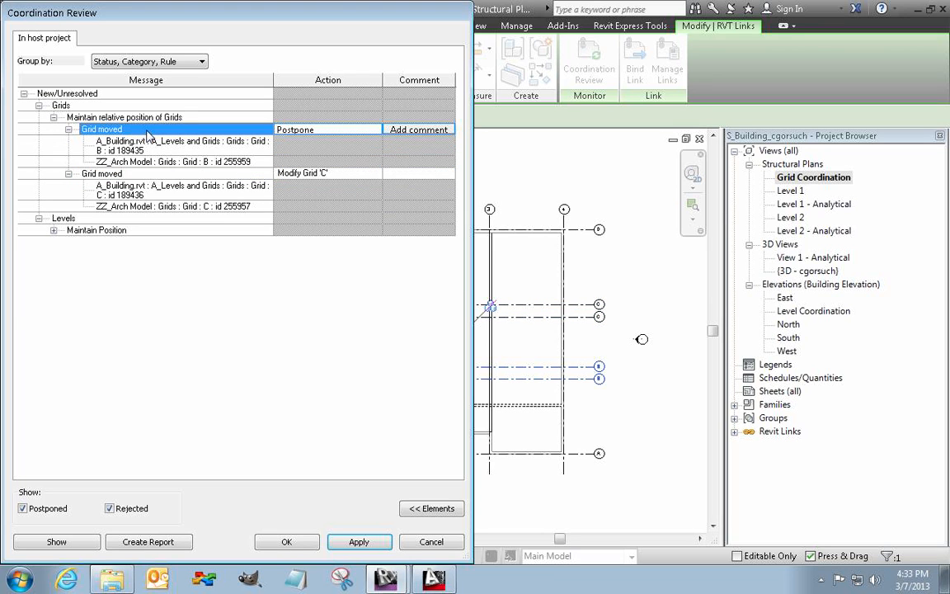
left_click(360, 128)
left_click(377, 129)
left_click(288, 170)
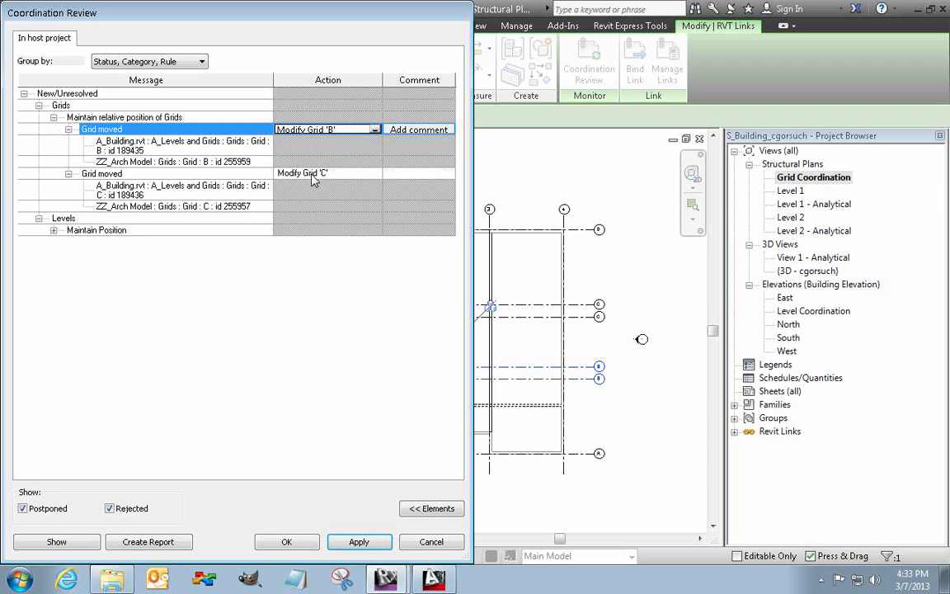
left_click(361, 541)
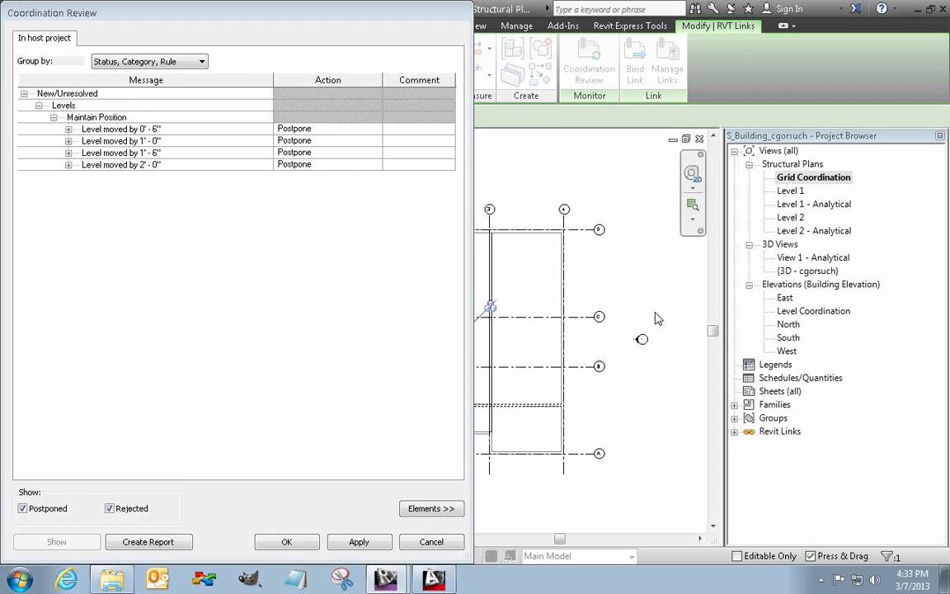
left_click(286, 543)
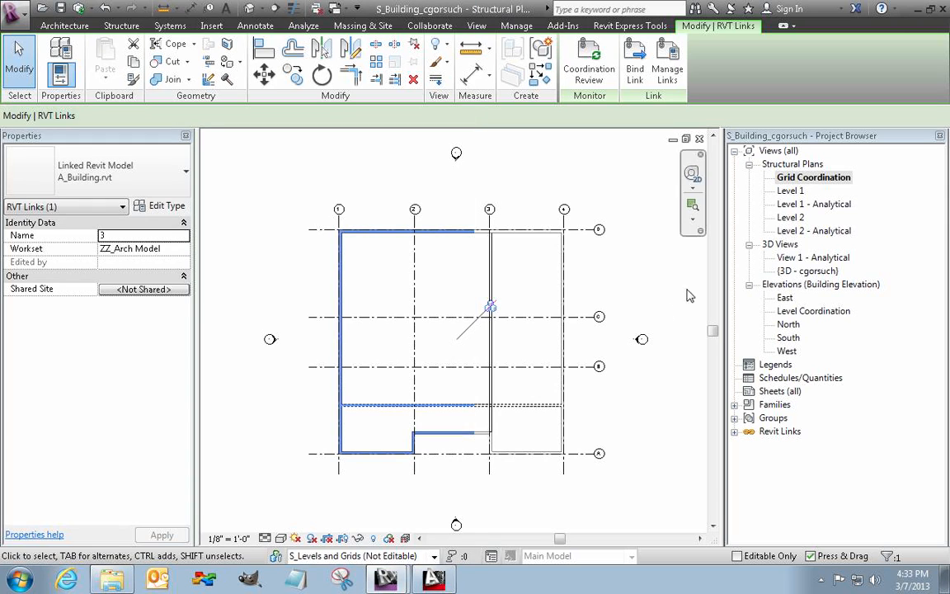
Step: Open the Level Coordination elevation and run the Coordination Review on the linked A_Building model
double_click(793, 312)
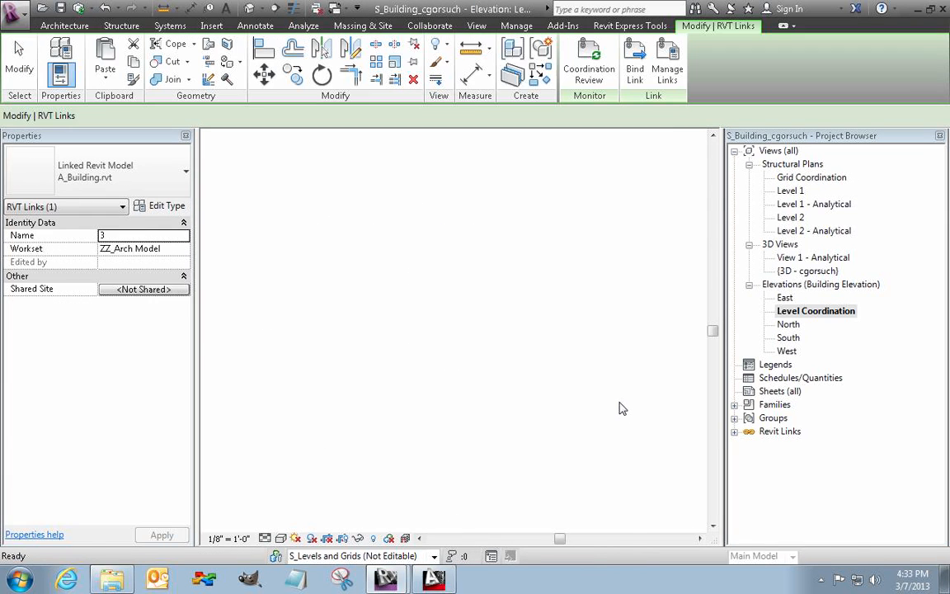
middle_click_drag(657, 426, 599, 430)
scroll(596, 424, "up", 3)
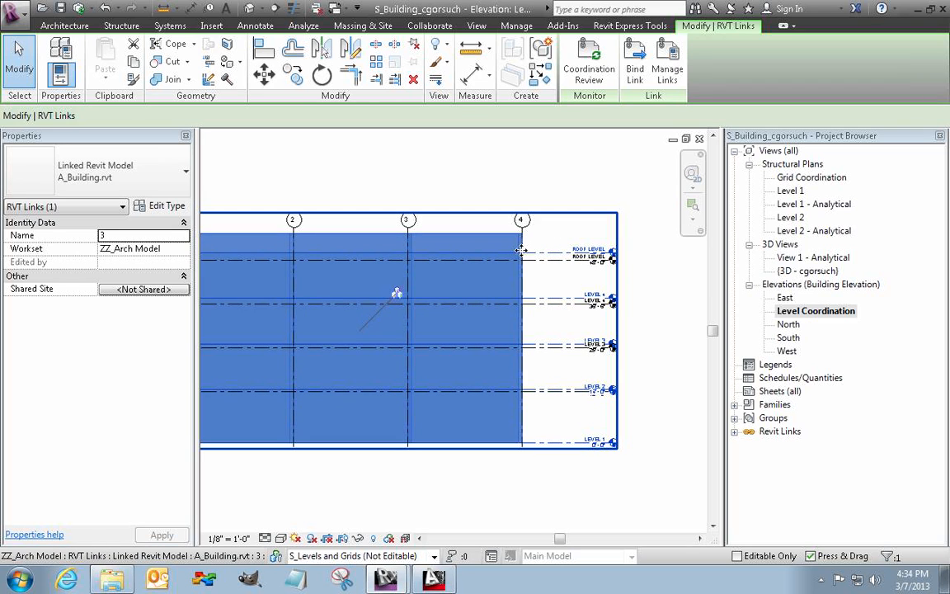
left_click(598, 64)
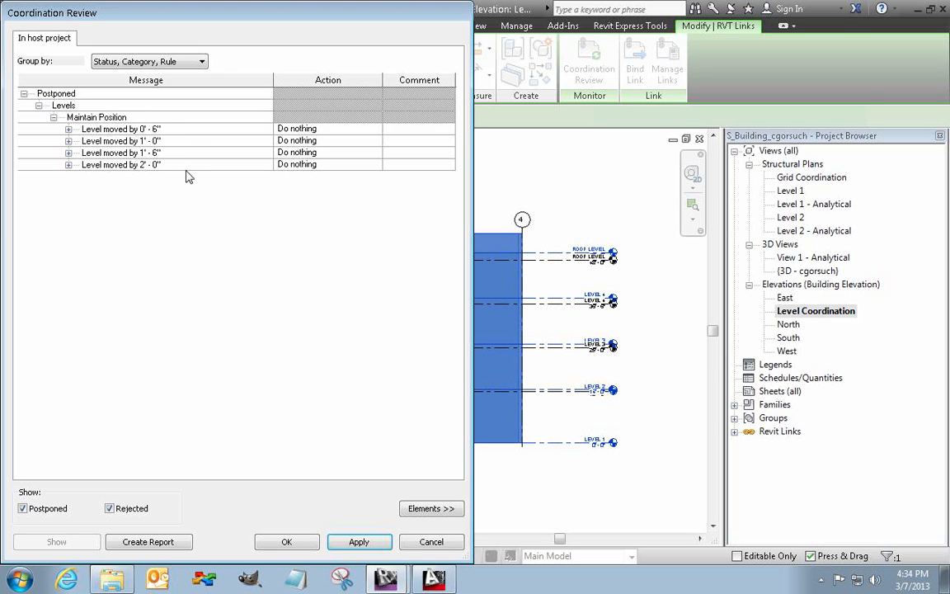
Step: Set the actions for the first two moved levels to Move Level 'LEVEL 2' and Move Level 'LEVEL 3'
left_click(366, 132)
left_click(376, 131)
left_click(376, 130)
left_click(322, 174)
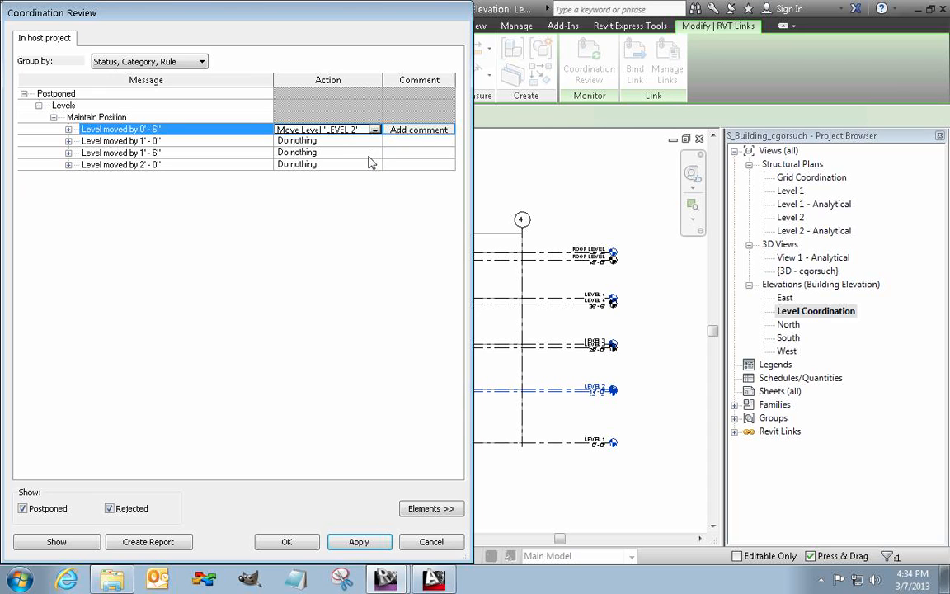
left_click(379, 142)
left_click(375, 141)
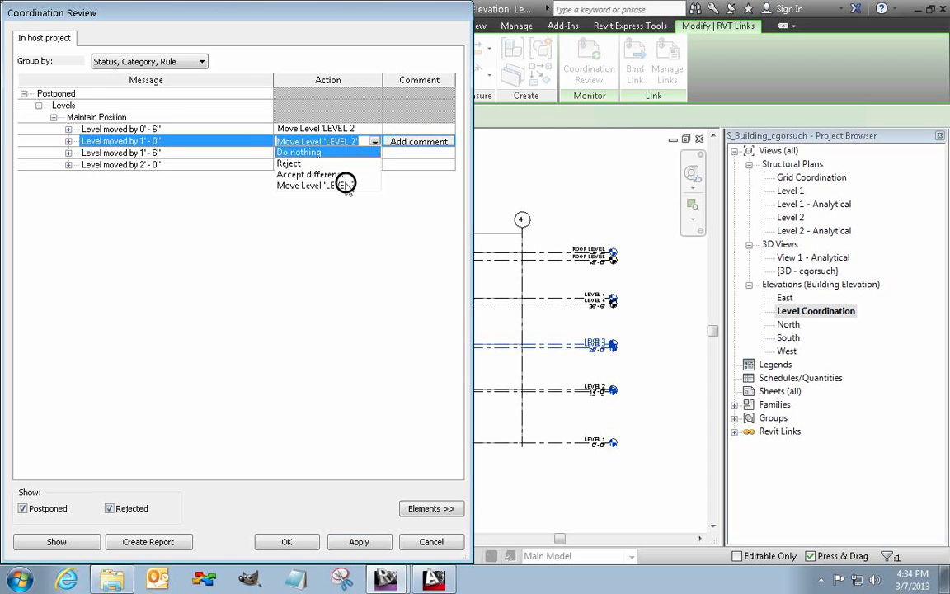
left_click(338, 185)
Step: Set the remaining two actions to Move Level 'LEVEL 4' and Move Level 'ROOF LEVEL', and apply all the level moves
left_click(375, 155)
left_click(375, 154)
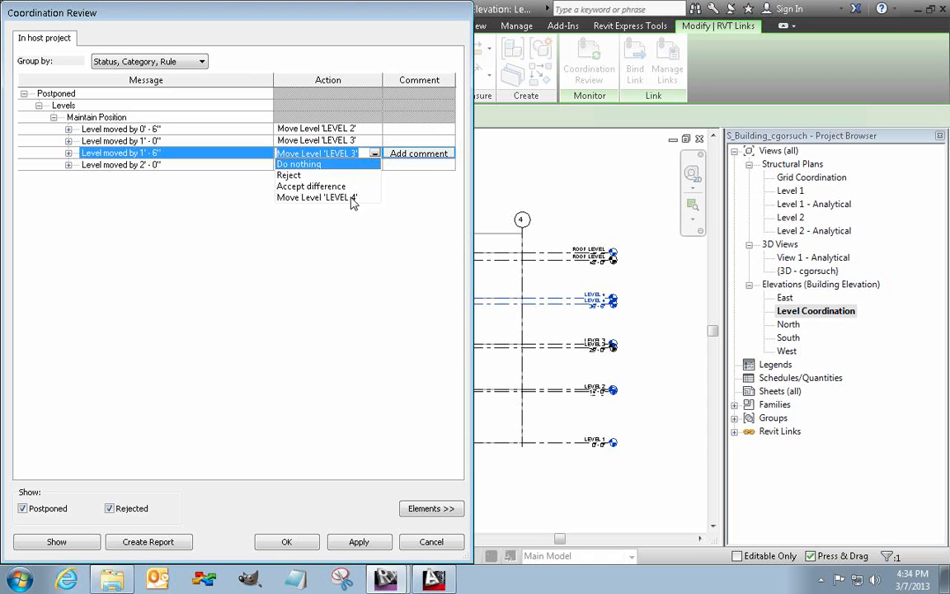
left_click(356, 198)
left_click(375, 165)
left_click(375, 165)
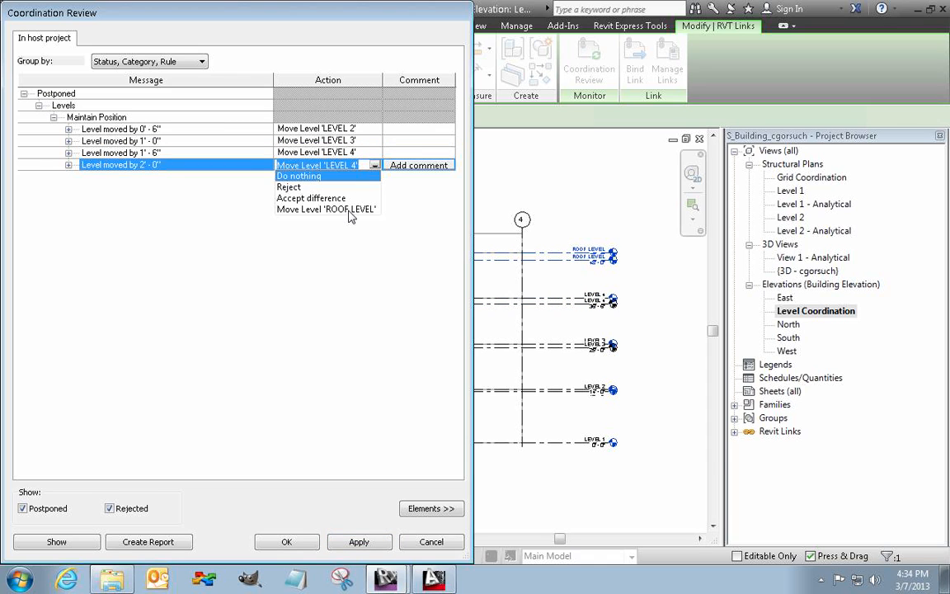
left_click(346, 207)
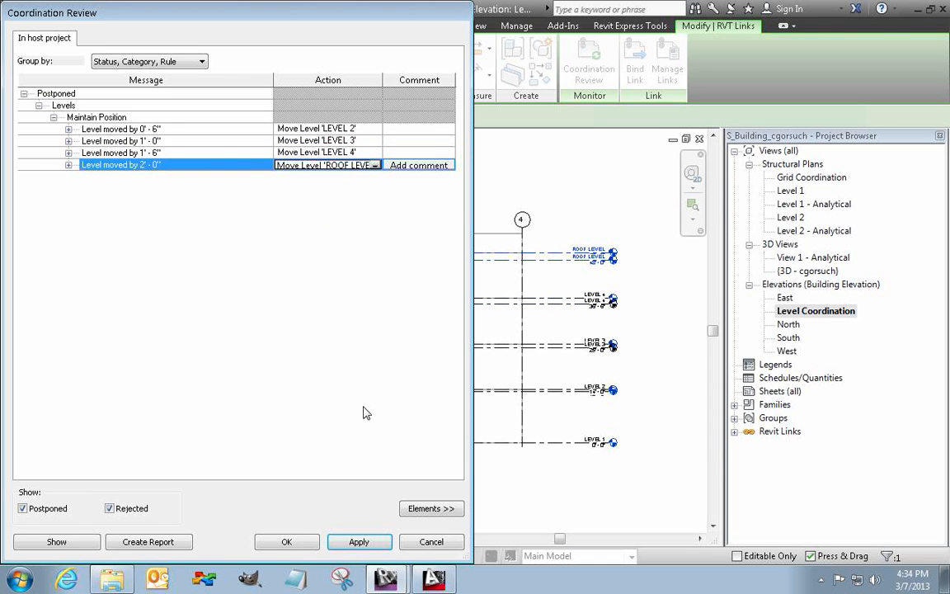
left_click(370, 540)
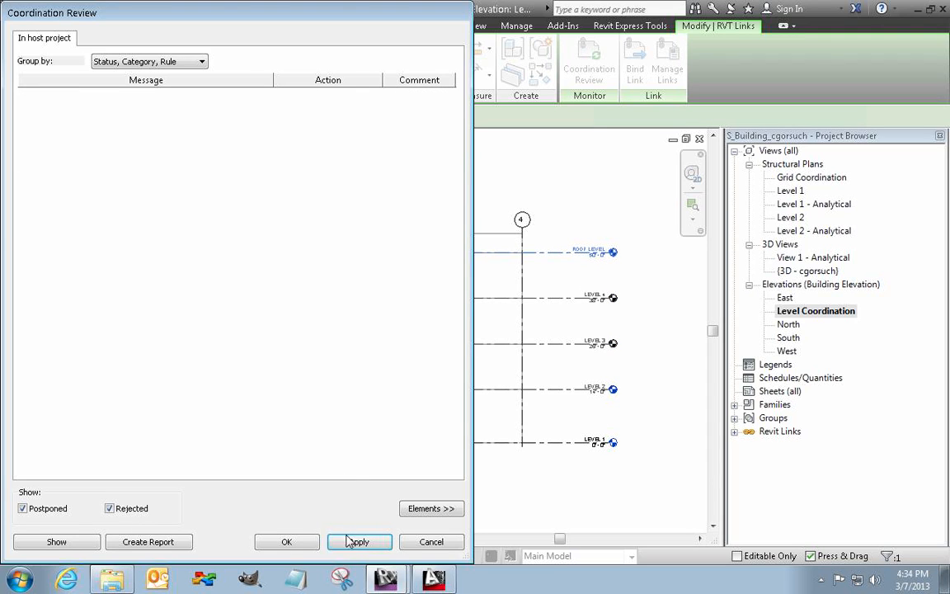
left_click(303, 537)
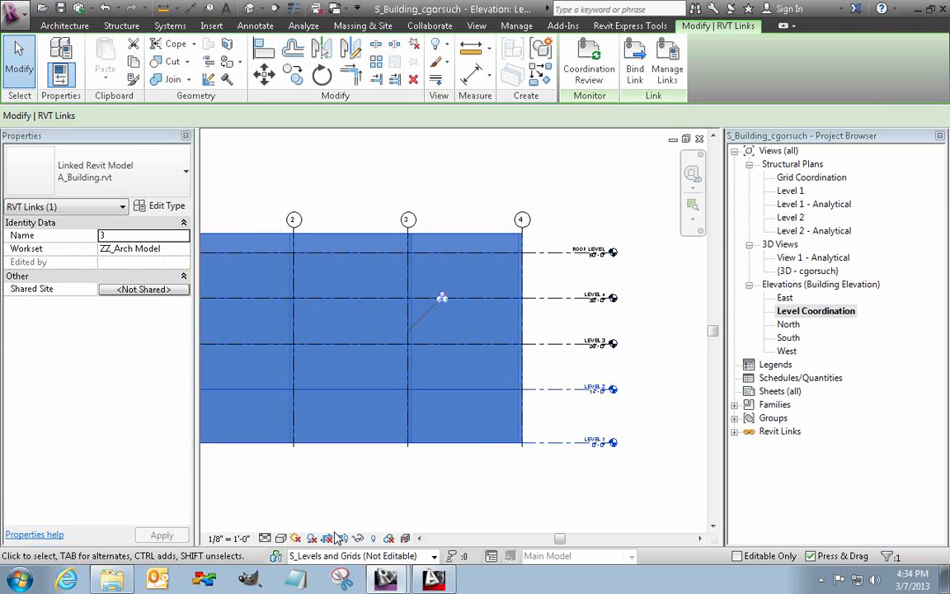
left_click(528, 490)
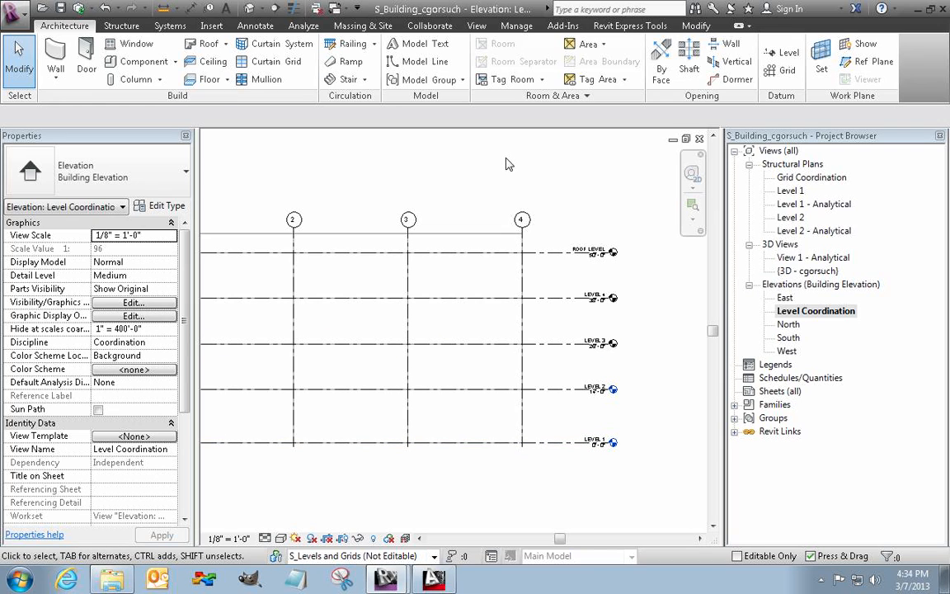
Step: Rerun the Coordination Review on the linked A_Building model to check for remaining issues, and close it
left_click(429, 26)
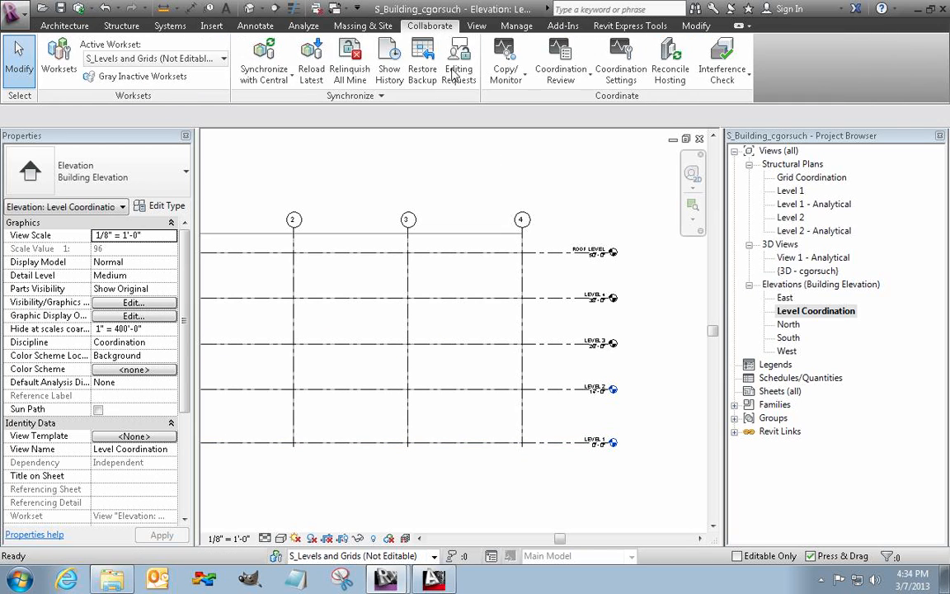
left_click(551, 70)
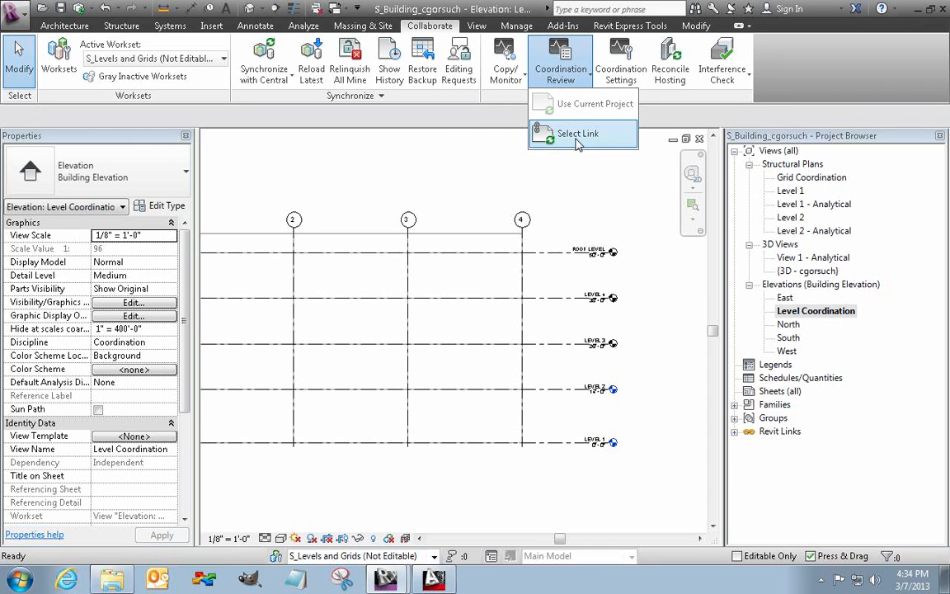
left_click(578, 137)
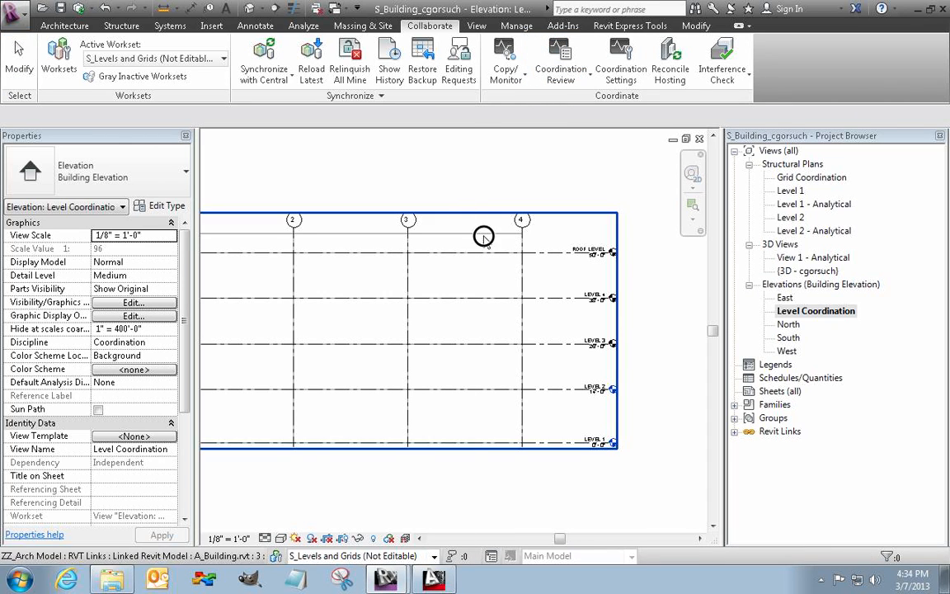
left_click(483, 238)
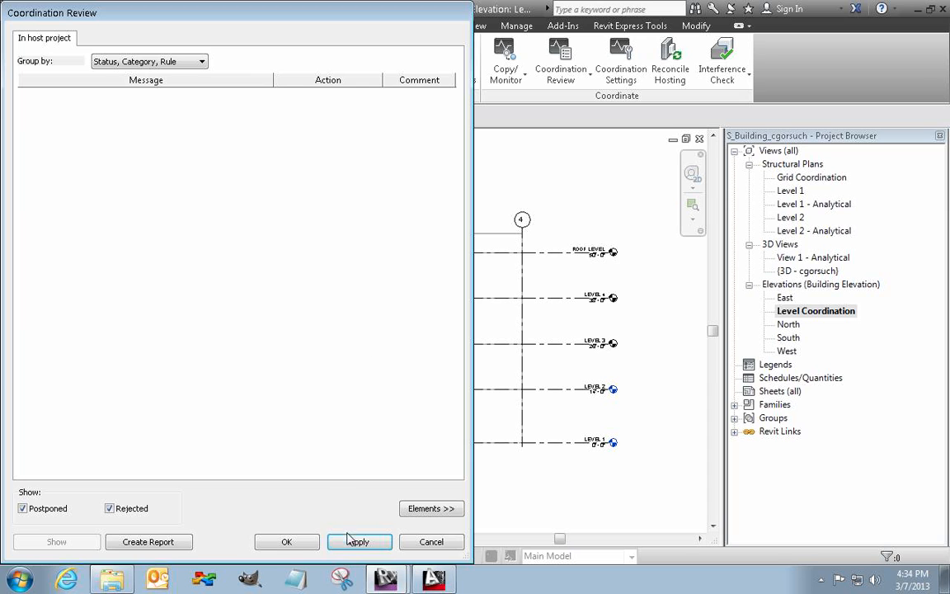
left_click(431, 541)
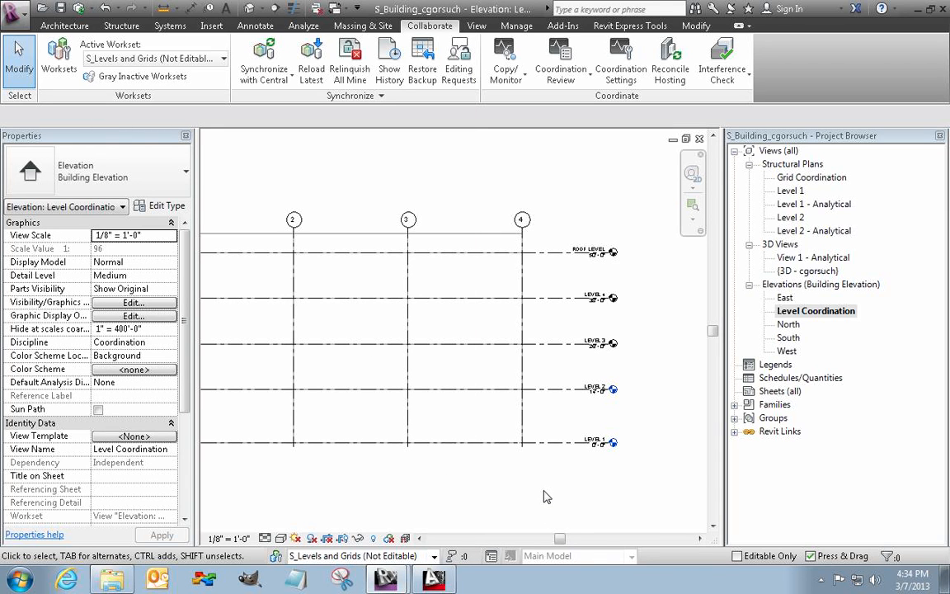